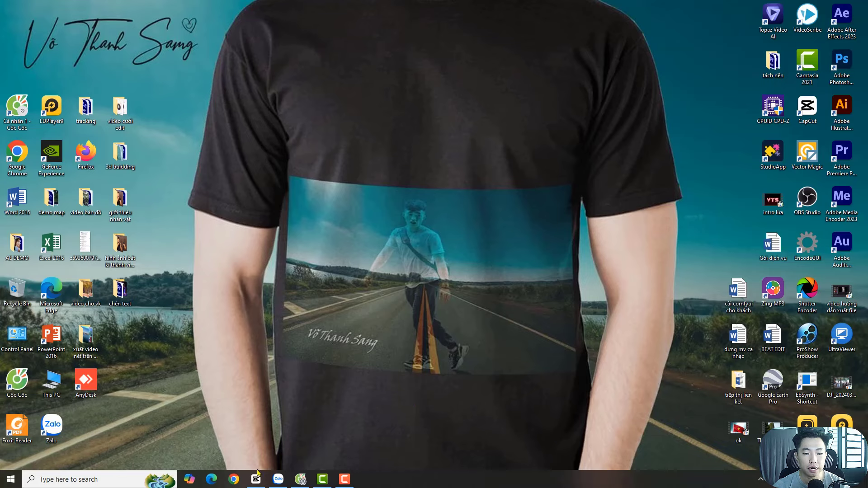
Switch to CapCut and open the retouch settings for the first clip on the timeline.
left_click(256, 478)
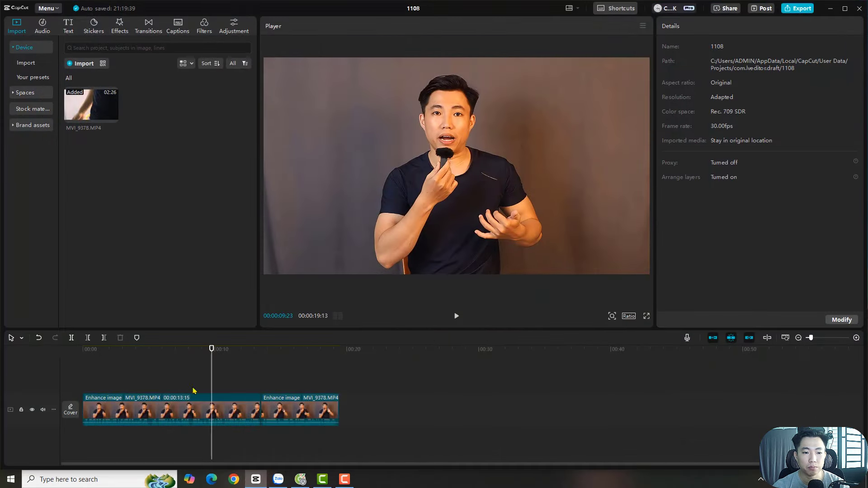
left_click(193, 412)
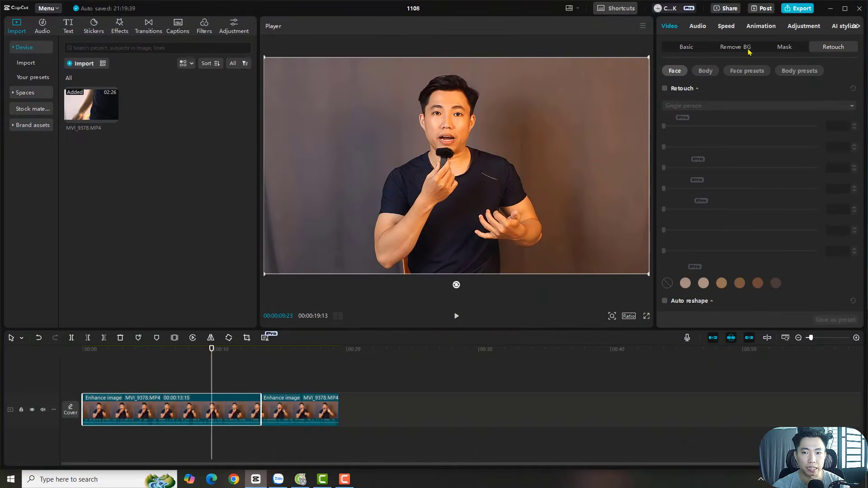
left_click(676, 45)
left_click(831, 50)
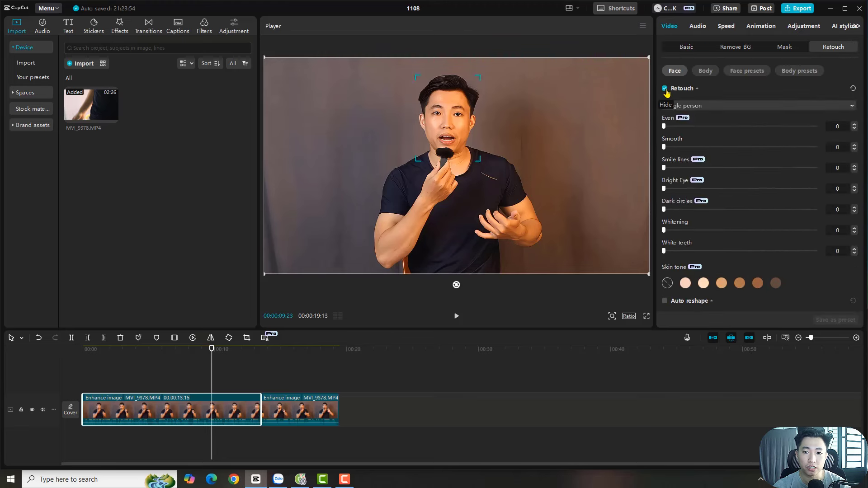
Select both timeline clips together and look at their basic and retouch settings.
left_click_drag(475, 400, 153, 397)
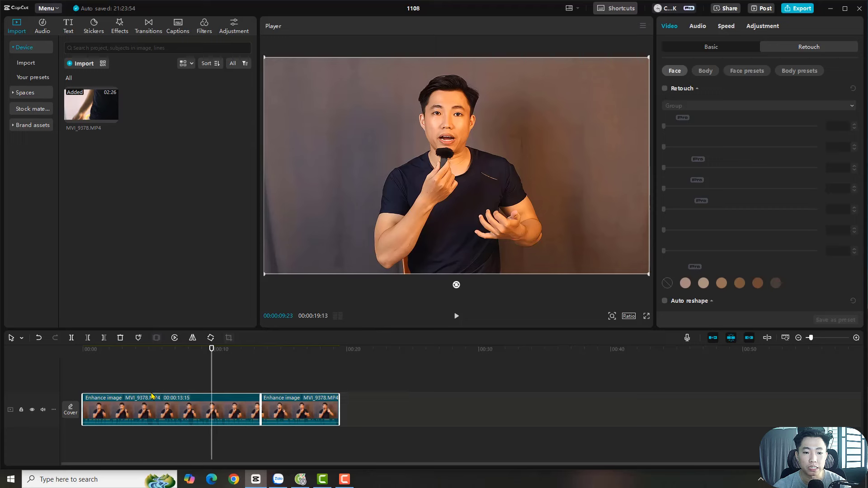
left_click(702, 46)
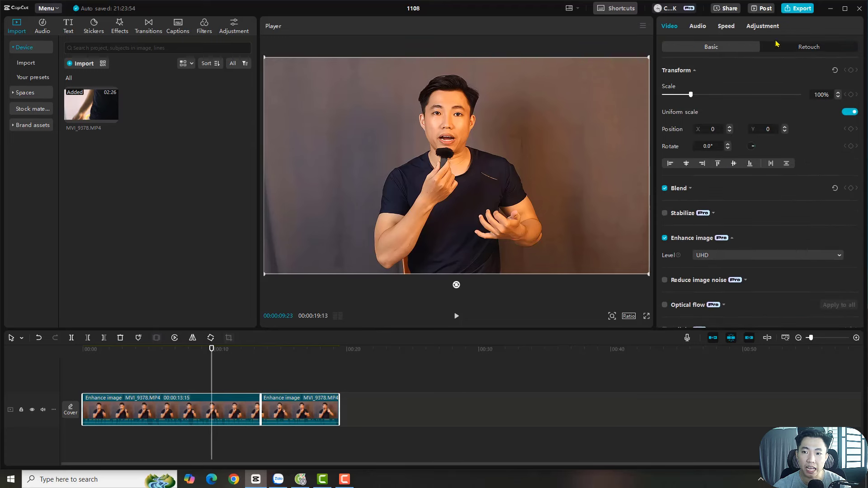
left_click(806, 47)
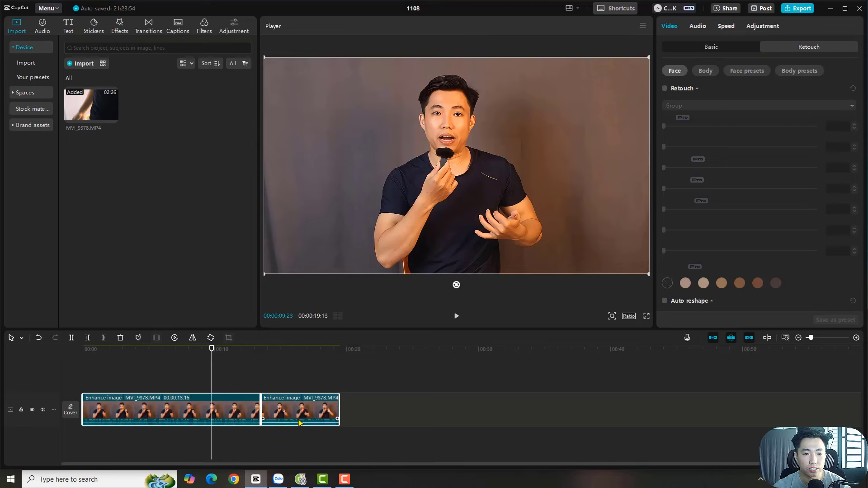
Examine the face in the first clip at several moments and in the full-screen preview.
left_click(242, 359)
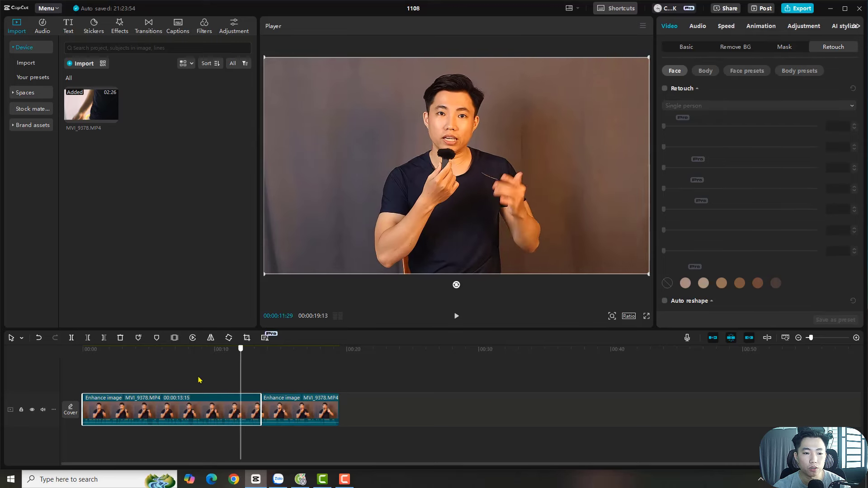
left_click(153, 398)
left_click(191, 398)
left_click(171, 398)
left_click_drag(171, 398, 193, 395)
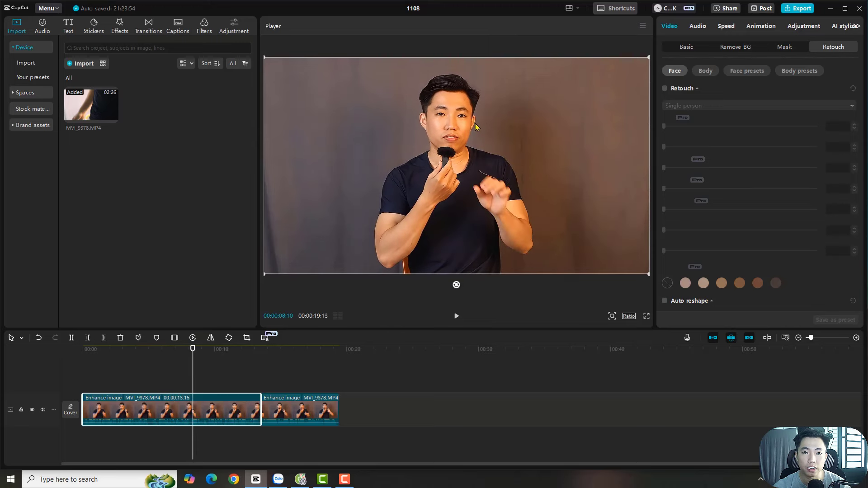
left_click(235, 367)
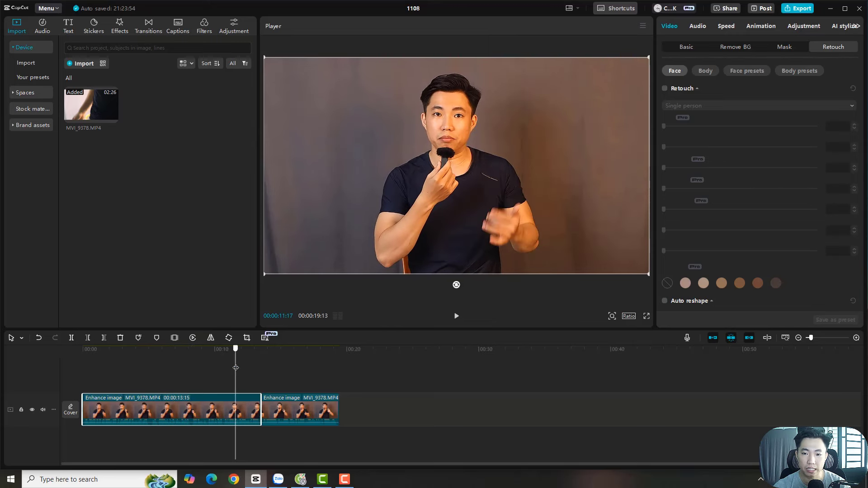
left_click(646, 318)
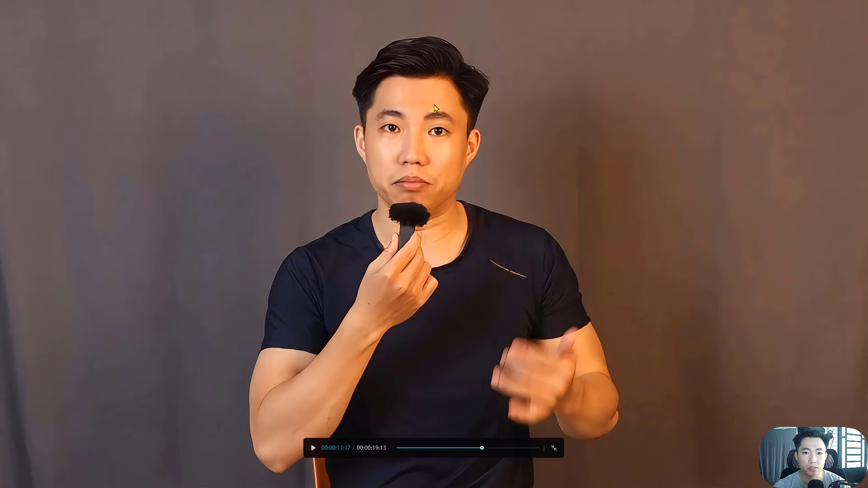
left_click(555, 449)
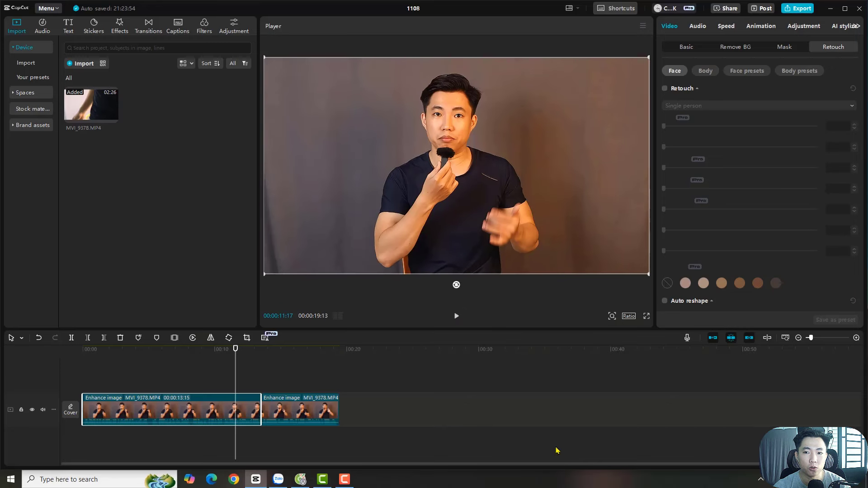
Enable face retouching on the first clip and set both Even and Smooth to 15.
left_click(684, 47)
left_click(838, 47)
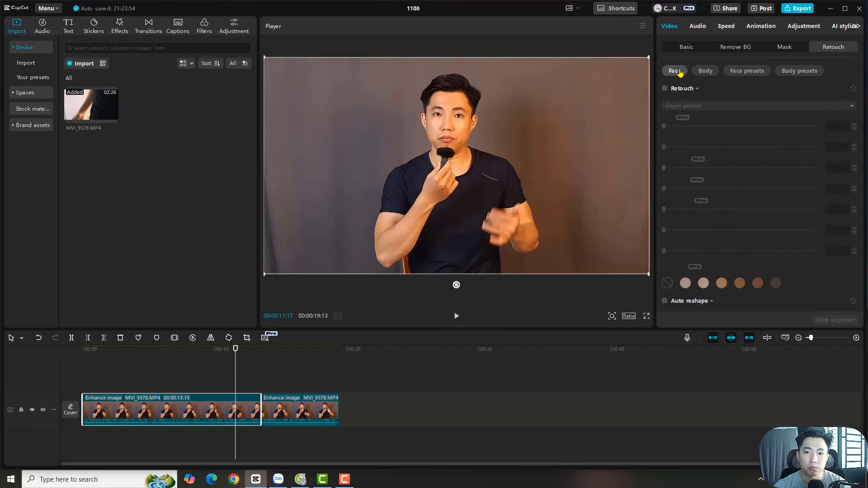
left_click(665, 88)
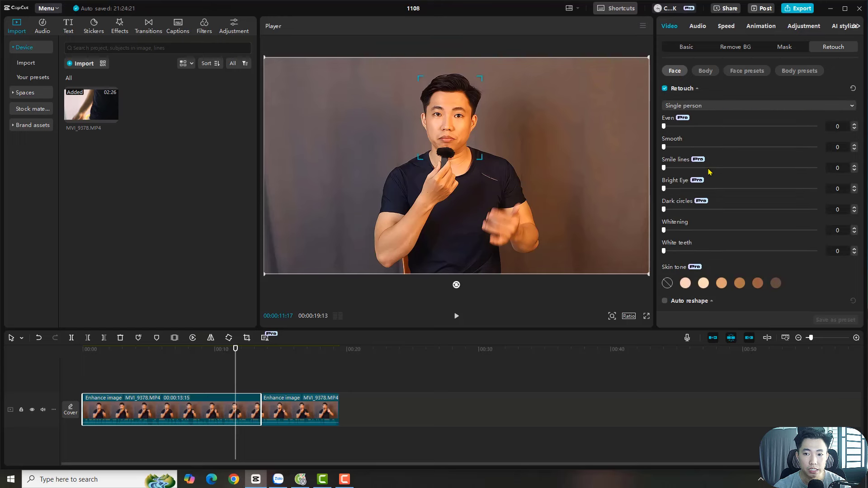
left_click_drag(664, 127, 687, 148)
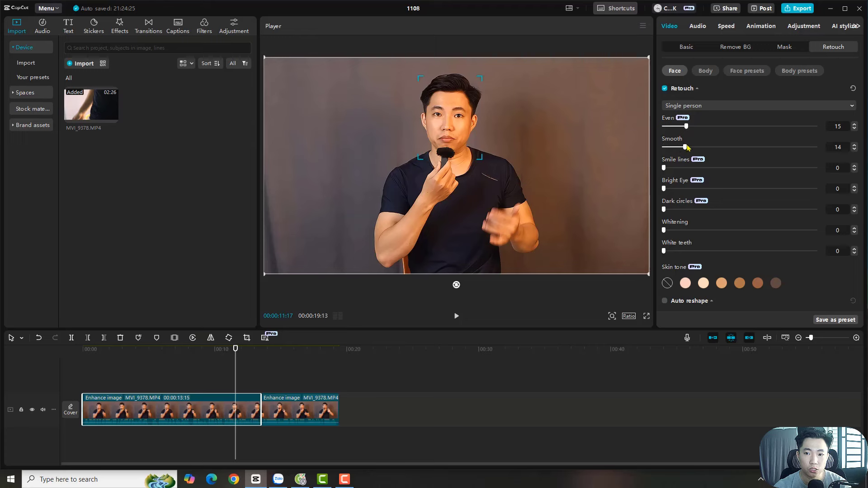
Set the face retouch's Whitening to 14 and White teeth to 13.
scroll(678, 144, "down", 1)
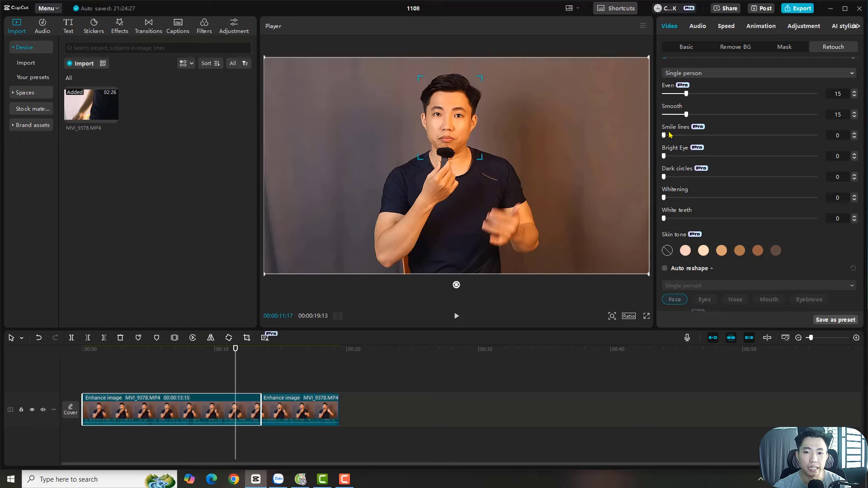
left_click_drag(670, 201, 686, 218)
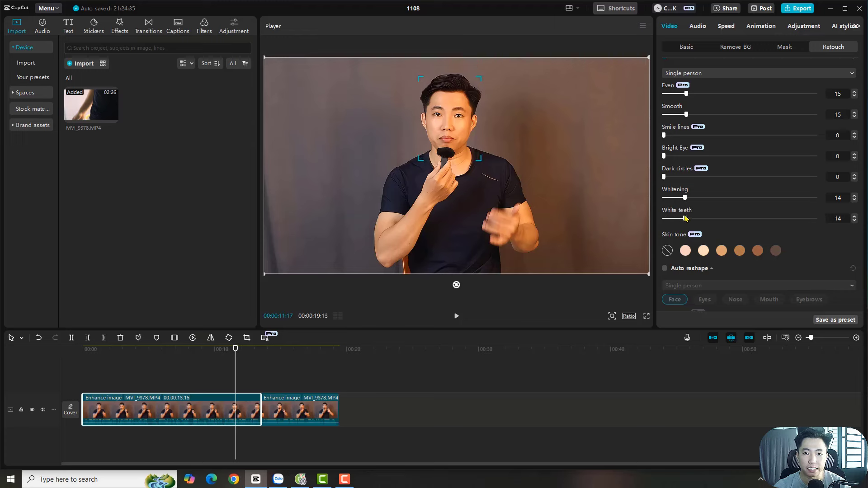
left_click_drag(234, 361, 220, 367)
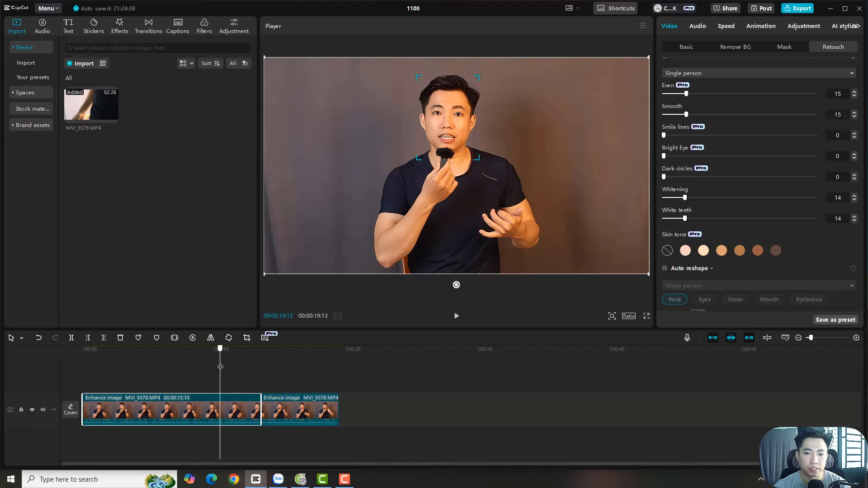
mouse_move(682, 219)
left_mouse_down()
mouse_move(632, 230)
mouse_move(683, 227)
left_mouse_up()
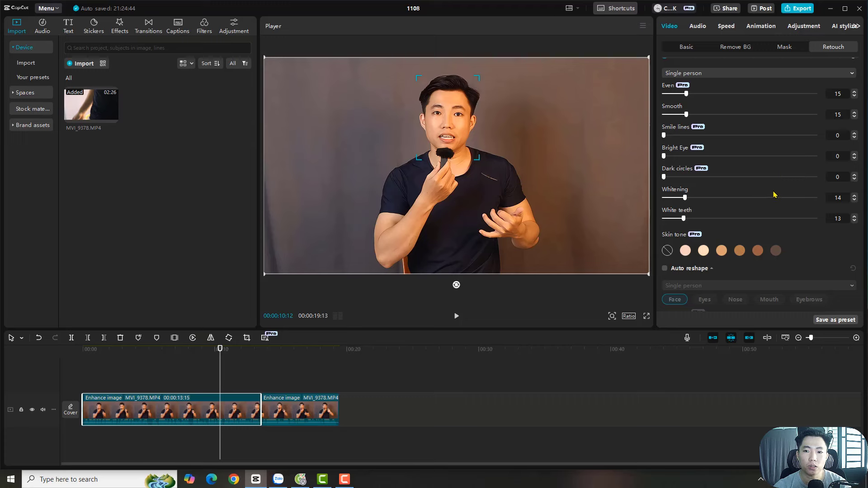
Save the face retouch settings as a preset and display the saved face presets.
scroll(766, 216, "down", 3)
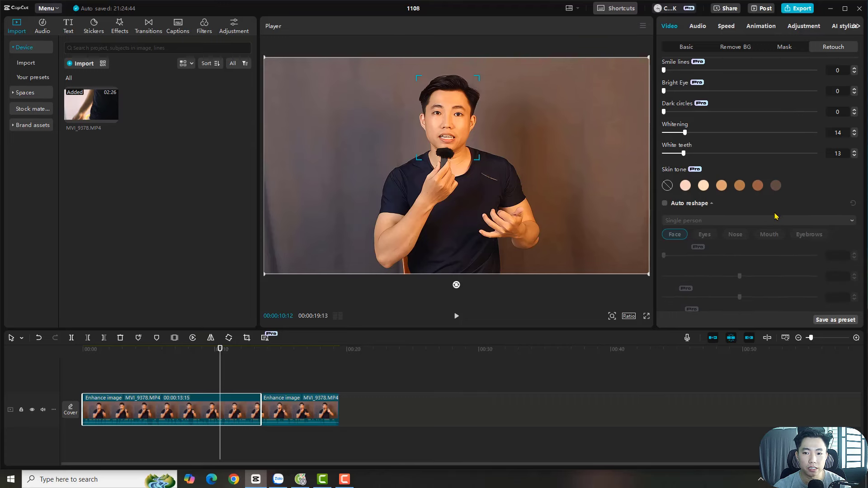
scroll(776, 216, "down", 5)
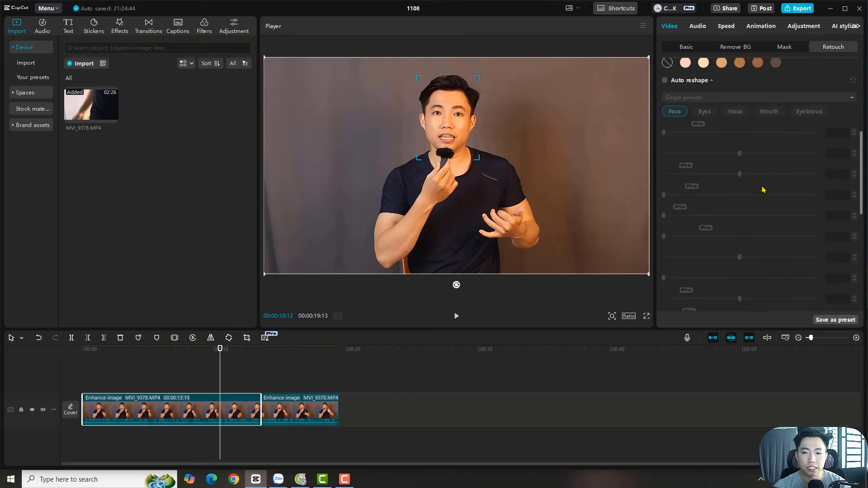
scroll(762, 190, "down", 8)
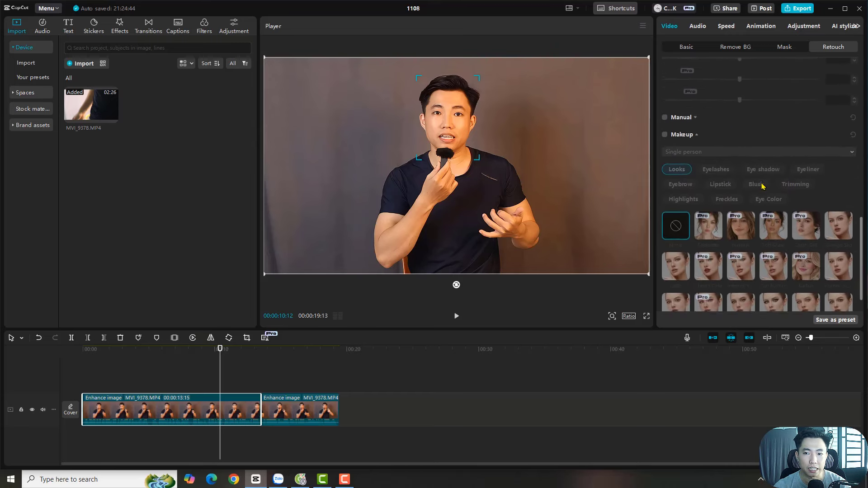
scroll(763, 184, "up", 15)
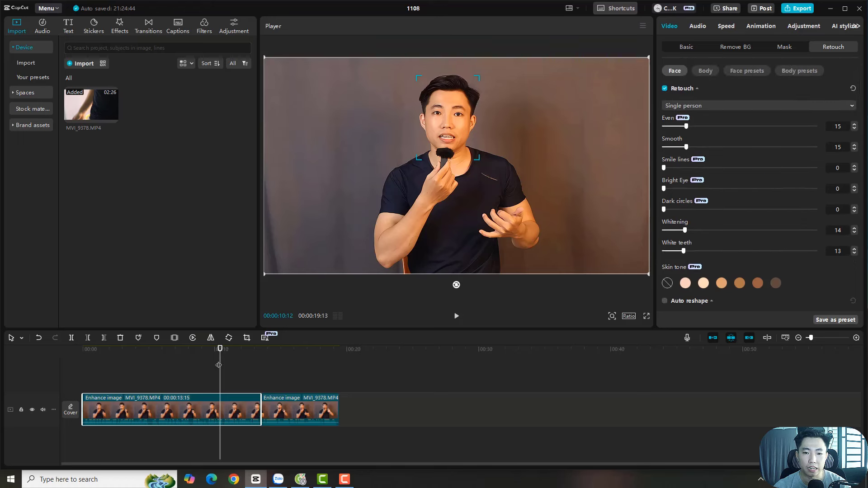
scroll(740, 186, "down", 5)
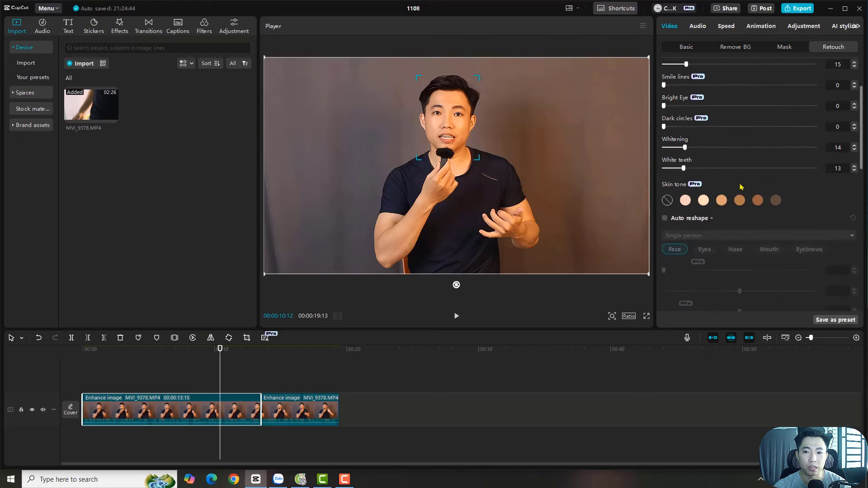
scroll(741, 186, "up", 8)
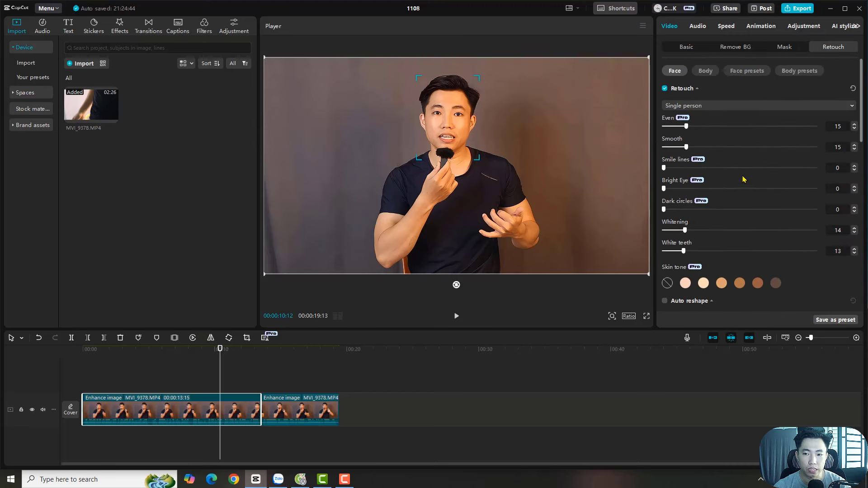
scroll(744, 181, "down", 5)
left_click(836, 320)
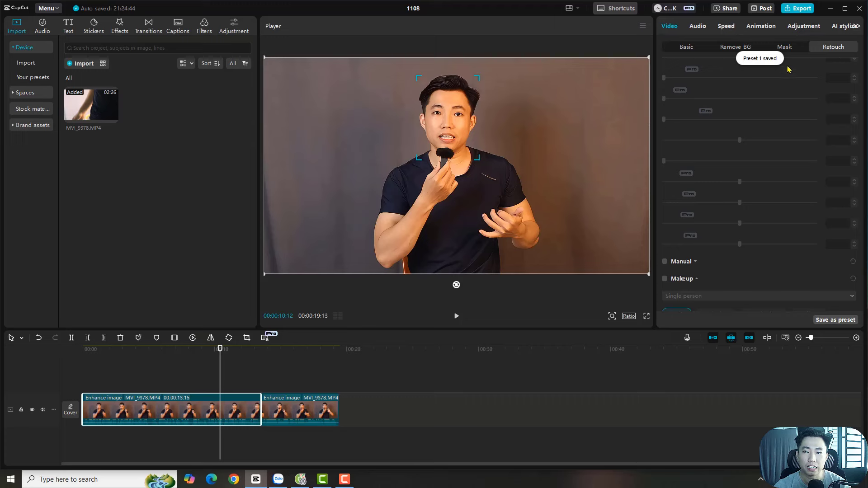
scroll(723, 120, "up", 5)
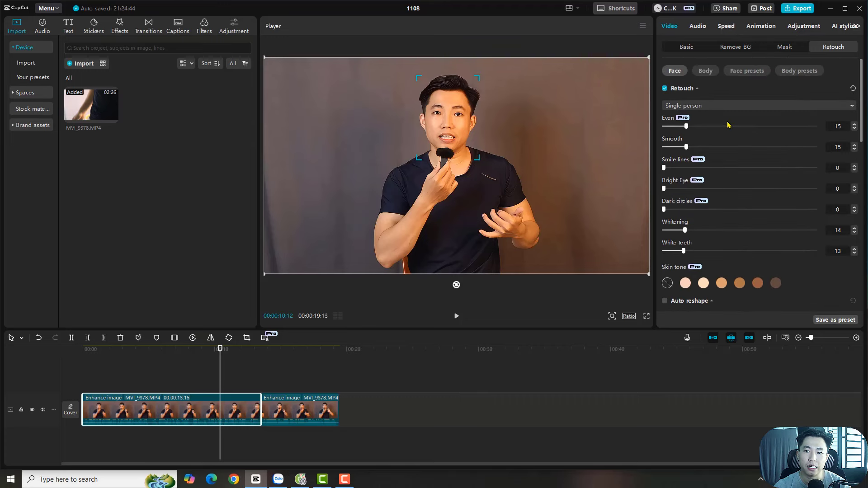
left_click(745, 71)
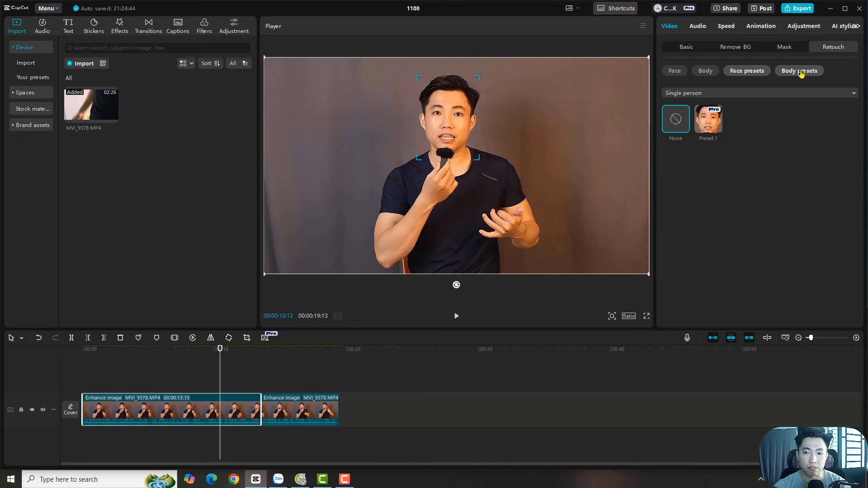
Enable body retouching on the first clip and set both Smooth and Brighten to 13.
left_click(705, 73)
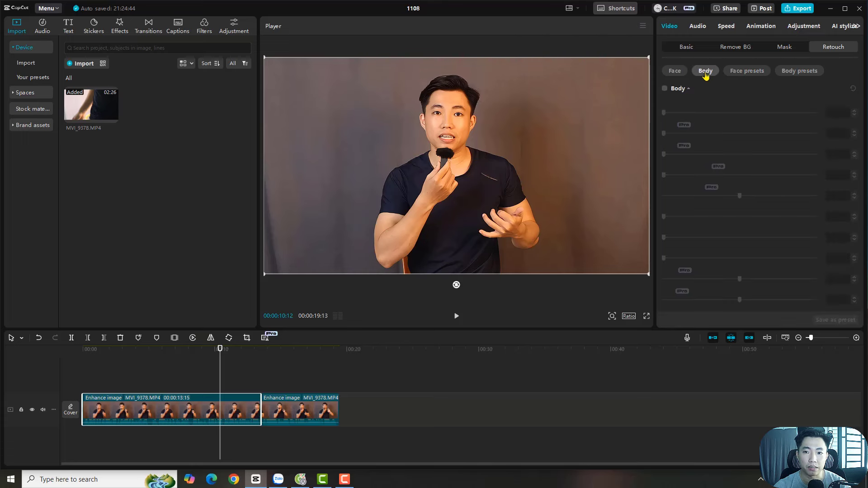
left_click(664, 89)
scroll(682, 165, "down", 5)
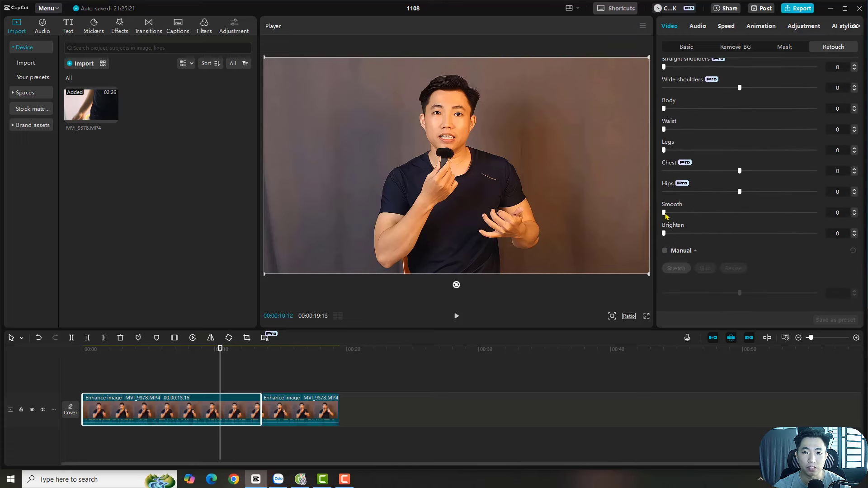
mouse_move(664, 213)
left_mouse_down()
mouse_move(694, 213)
mouse_move(678, 213)
mouse_move(704, 233)
mouse_move(683, 235)
left_mouse_up()
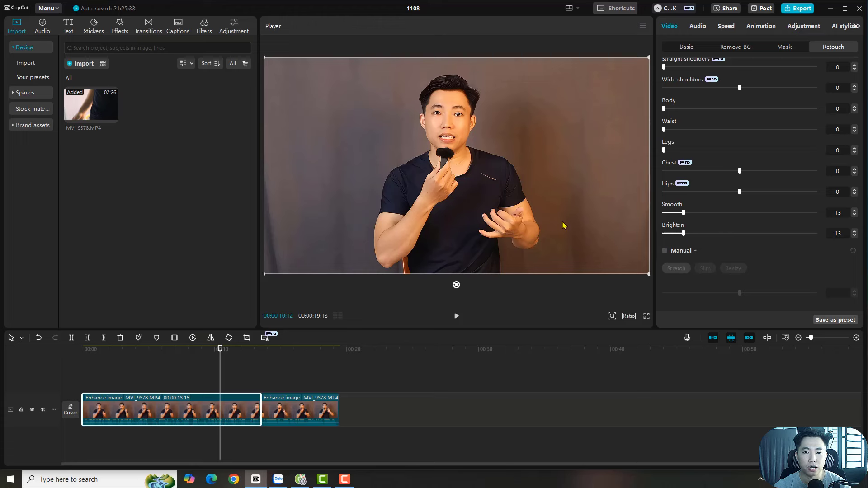
Save the body retouch settings as a preset.
scroll(712, 229, "up", 3)
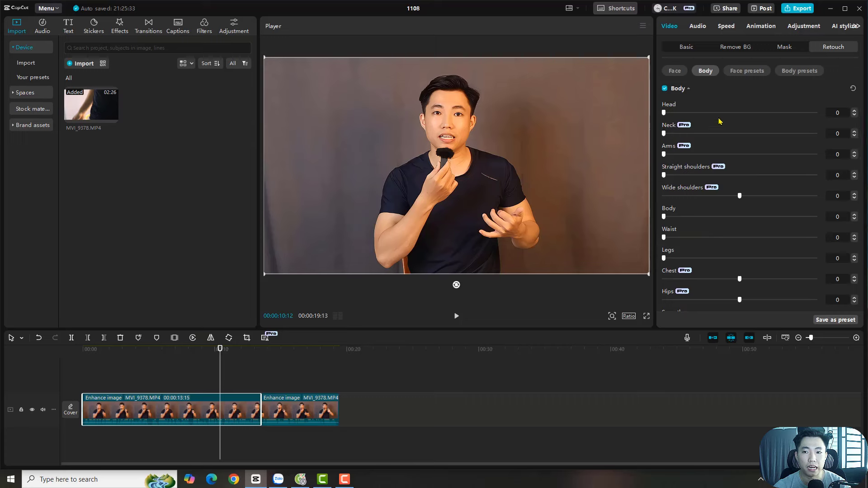
scroll(752, 131, "down", 3)
scroll(752, 130, "up", 3)
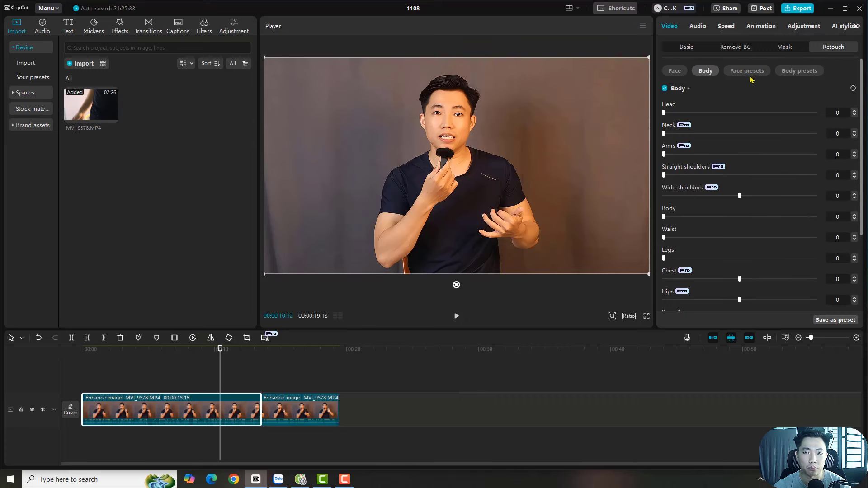
scroll(777, 216, "down", 3)
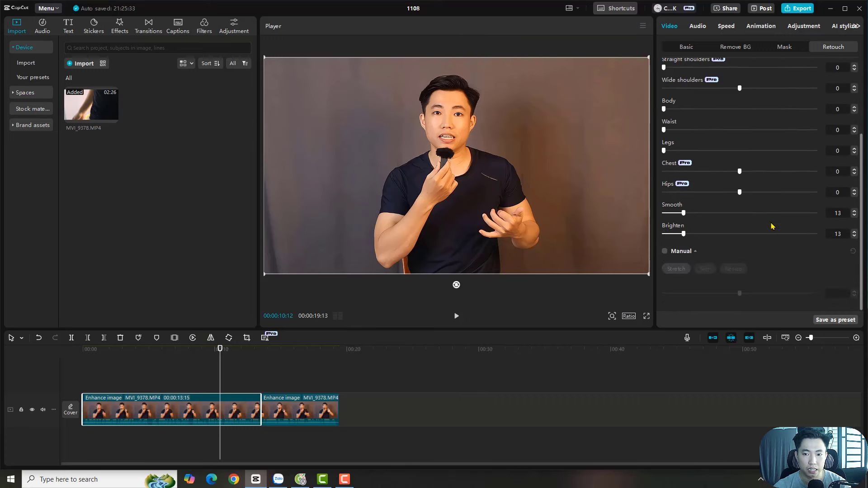
left_click(833, 321)
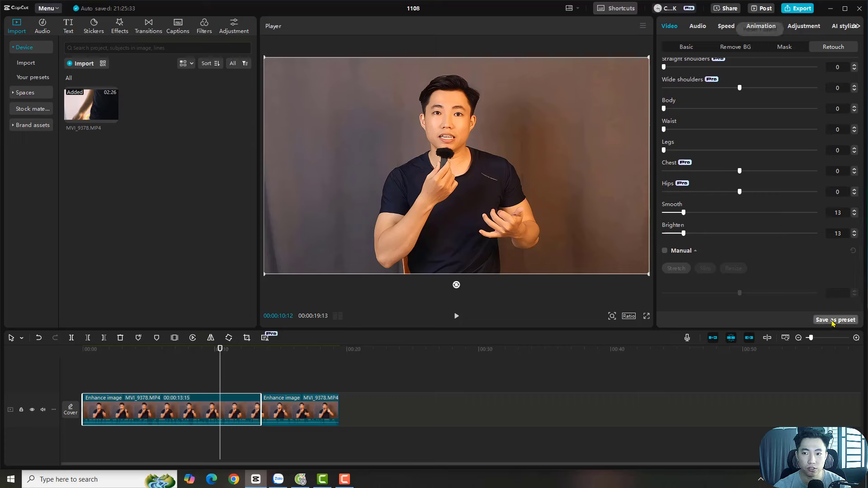
scroll(795, 145, "up", 3)
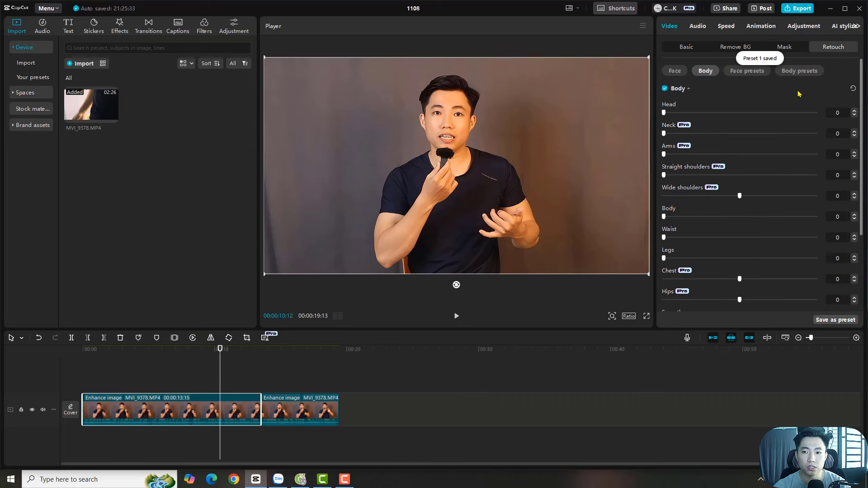
Rename the saved face preset as "trắng và mịn da".
left_click(799, 71)
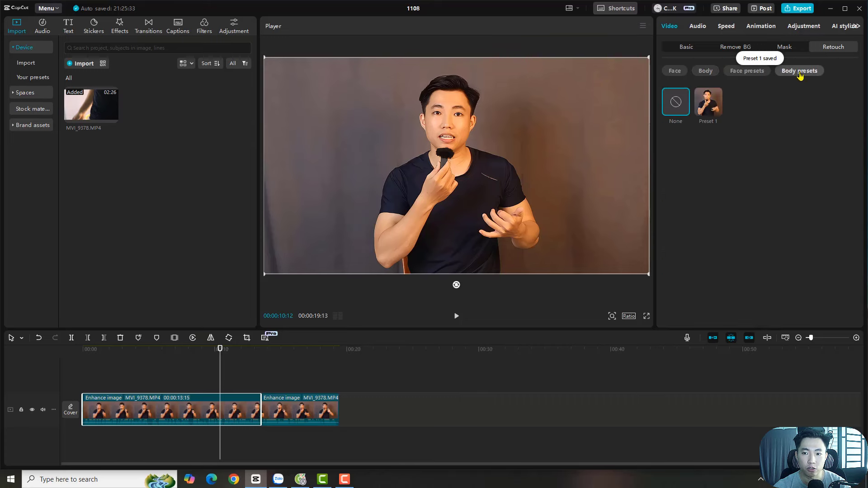
left_click(747, 72)
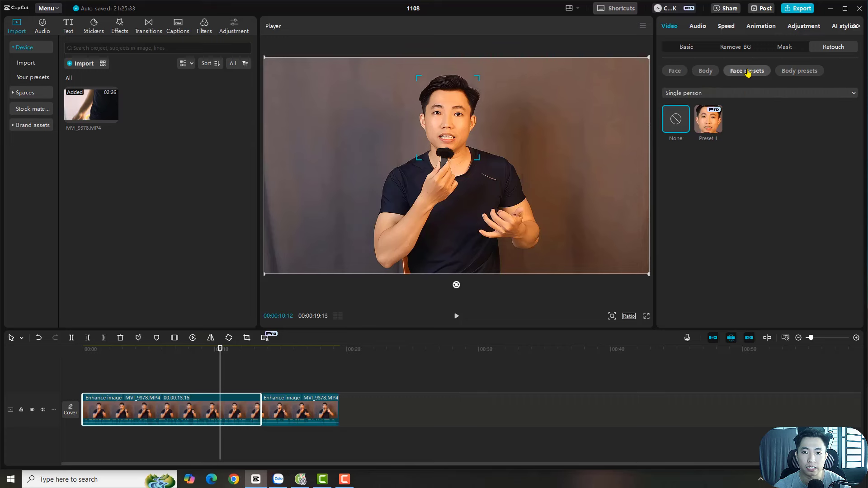
left_click(800, 71)
left_click(747, 71)
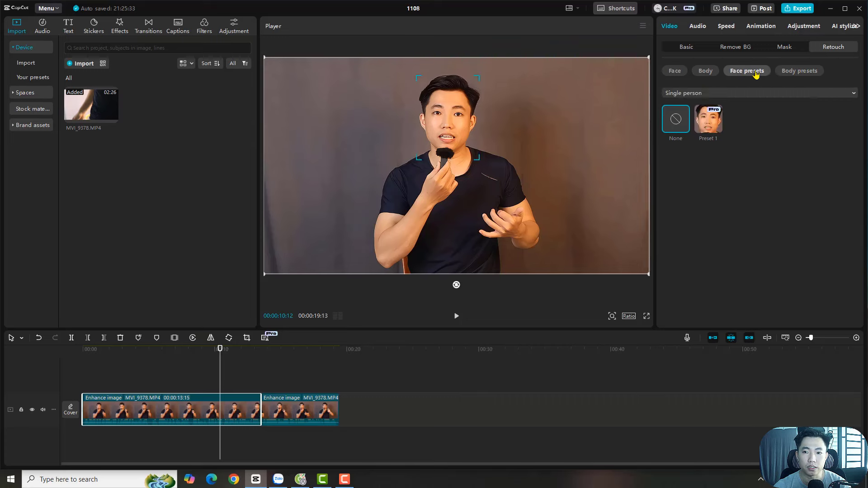
right_click(712, 127)
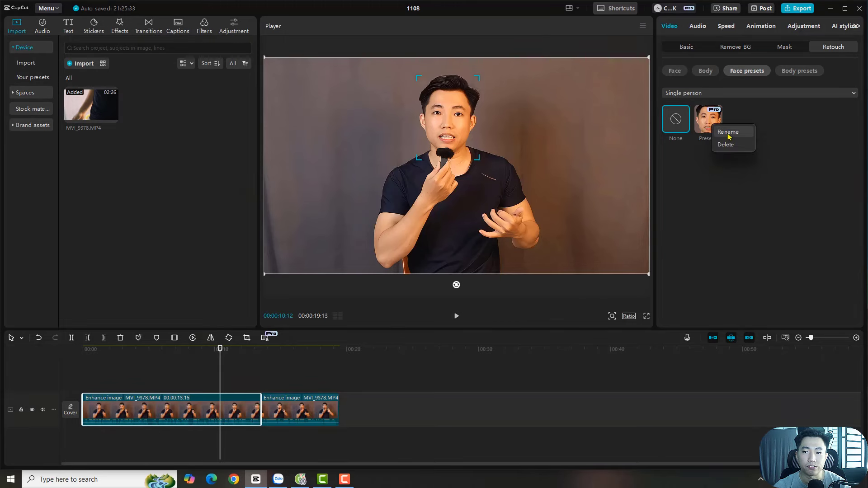
left_click(730, 135)
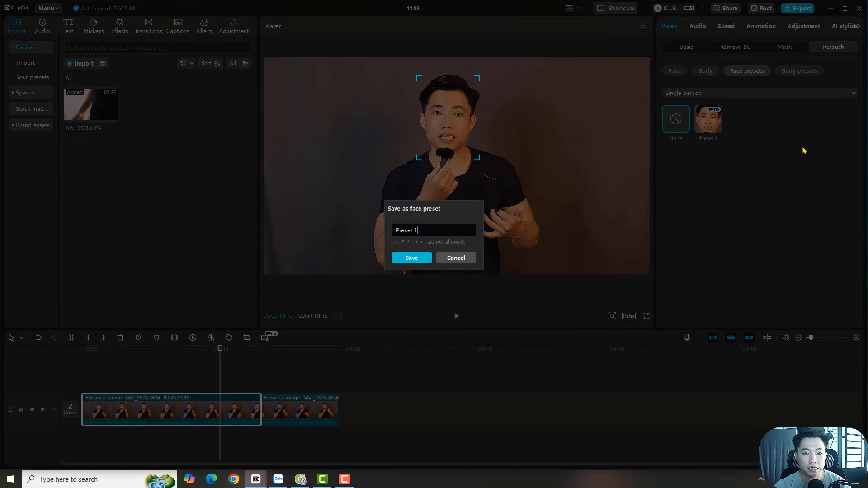
key("ctrl+a")
type("trăn")
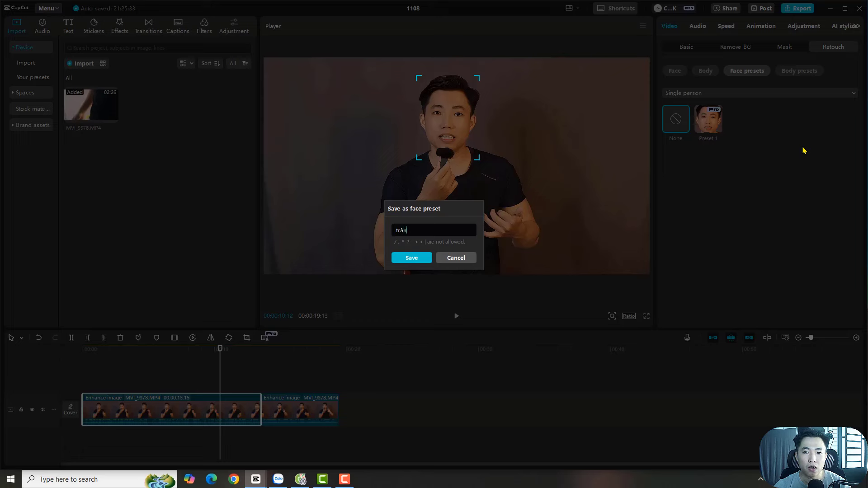
type("sg")
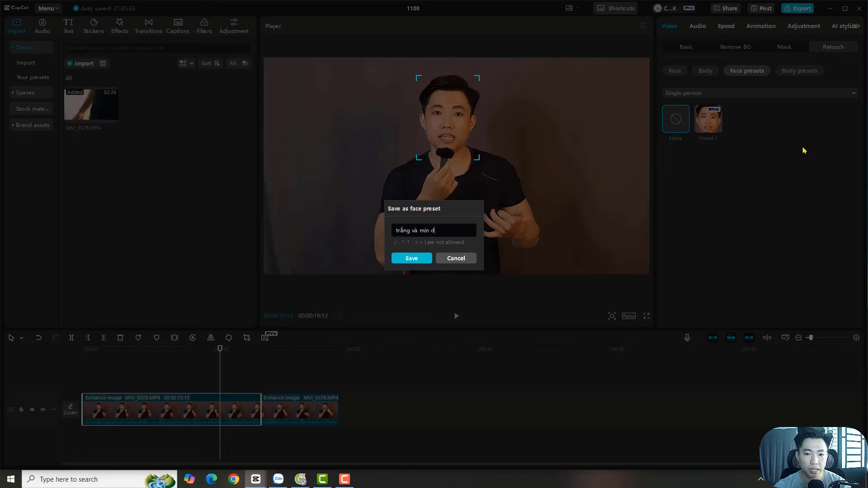
left_click(412, 260)
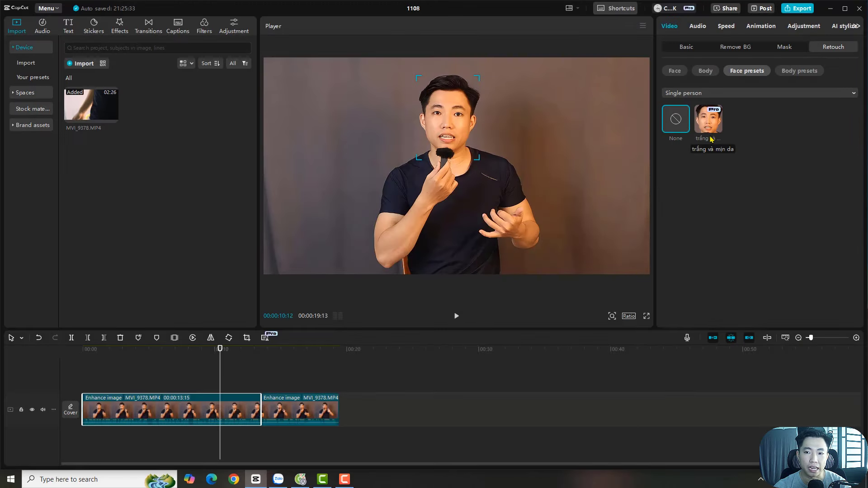
Apply the saved body preset to the first clip and rename the preset as "trắng mịn".
left_click(799, 70)
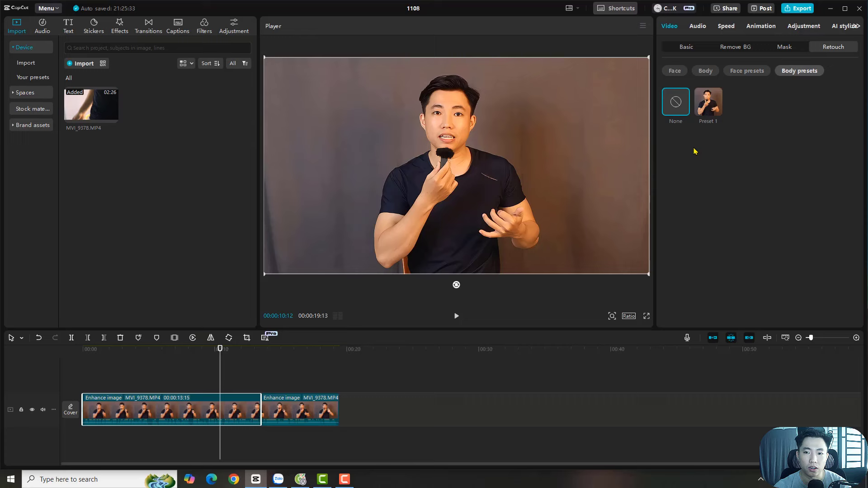
left_click(713, 116)
right_click(712, 115)
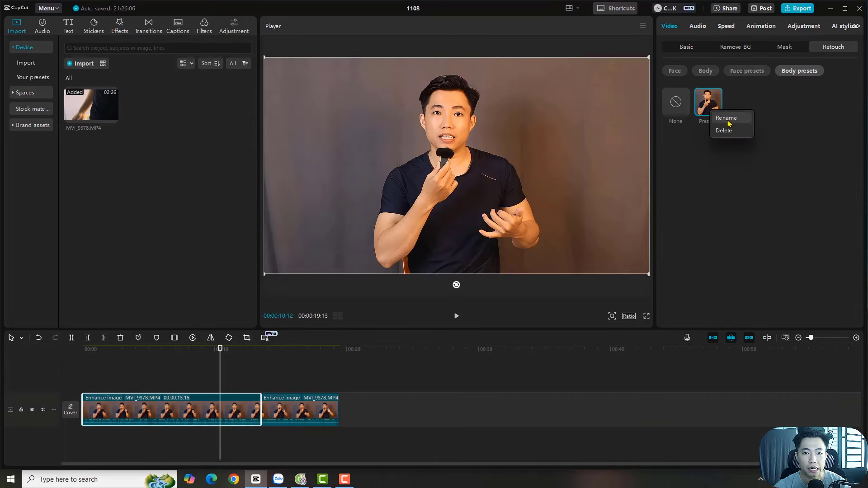
left_click(728, 120)
key("ctrl+a")
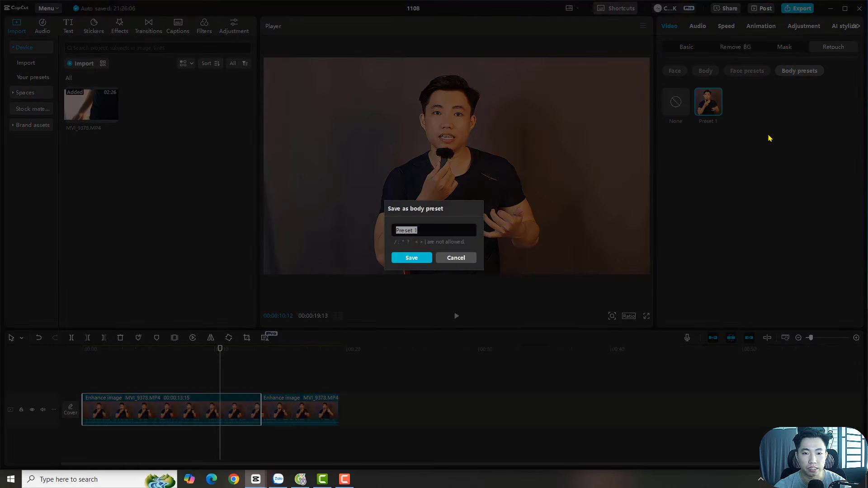
type("trăn")
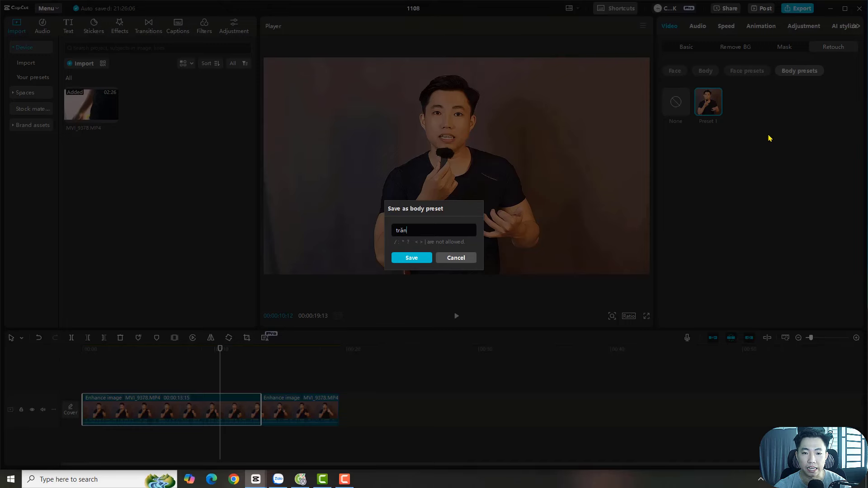
type("gs min")
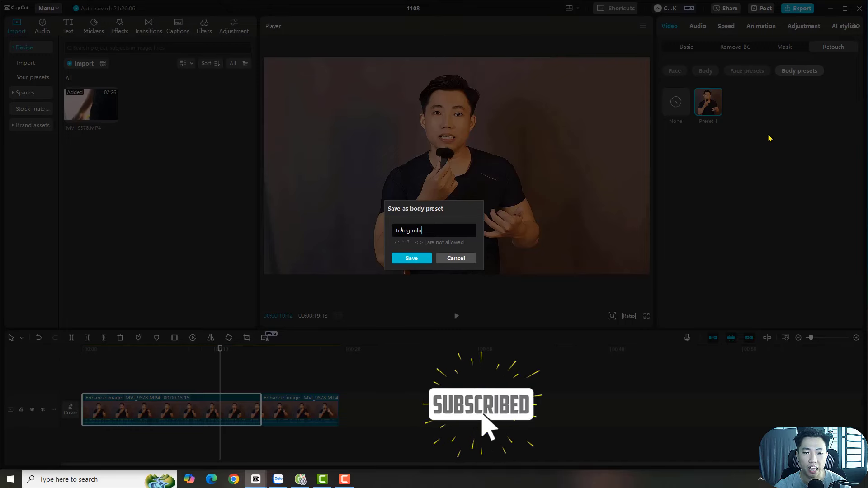
key("Return")
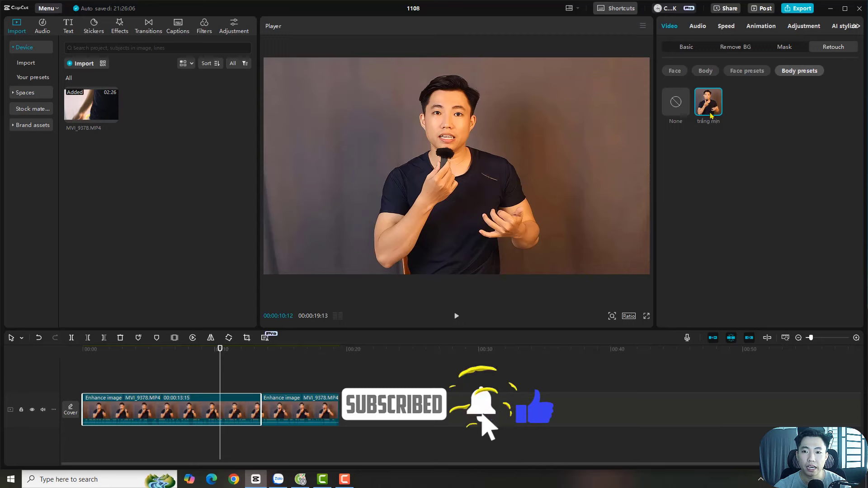
Apply the "trắng và mịn da" face preset to the second clip, comparing it with no preset.
left_click(746, 70)
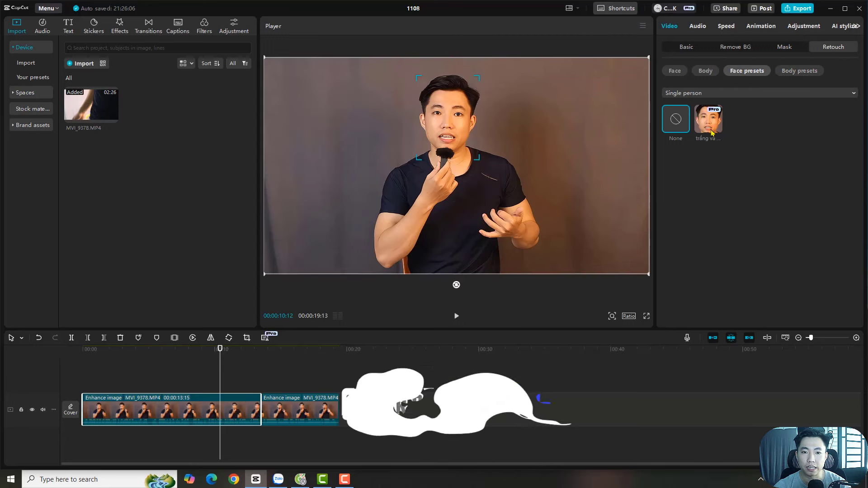
left_click(799, 71)
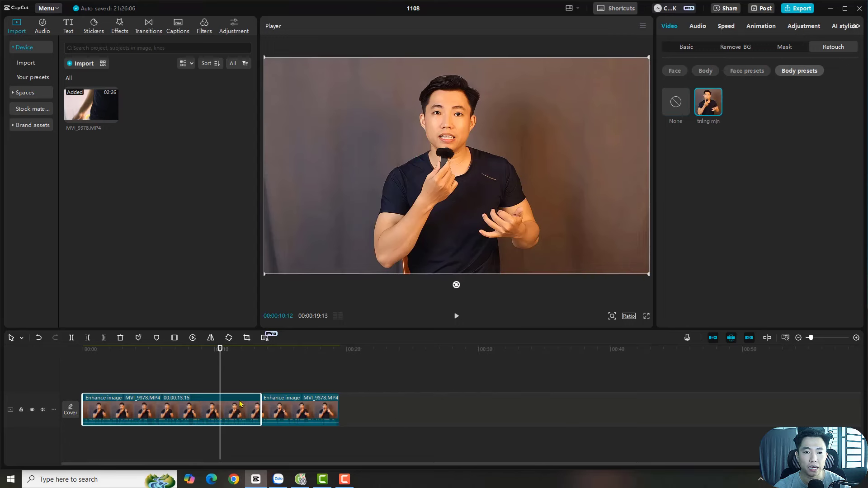
left_click_drag(219, 365, 303, 367)
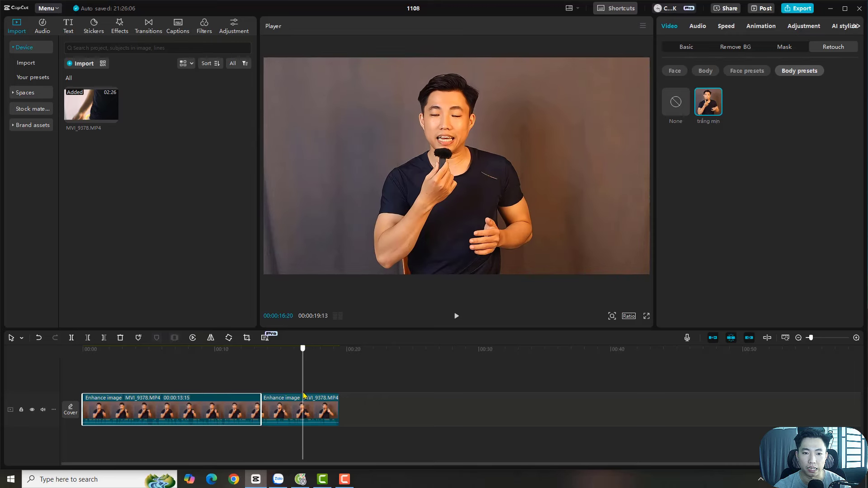
left_click(308, 411)
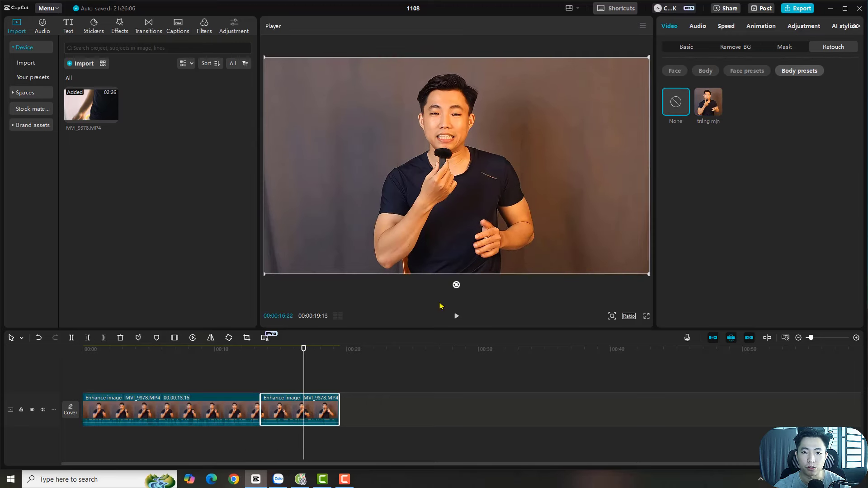
left_click_drag(301, 364, 323, 366)
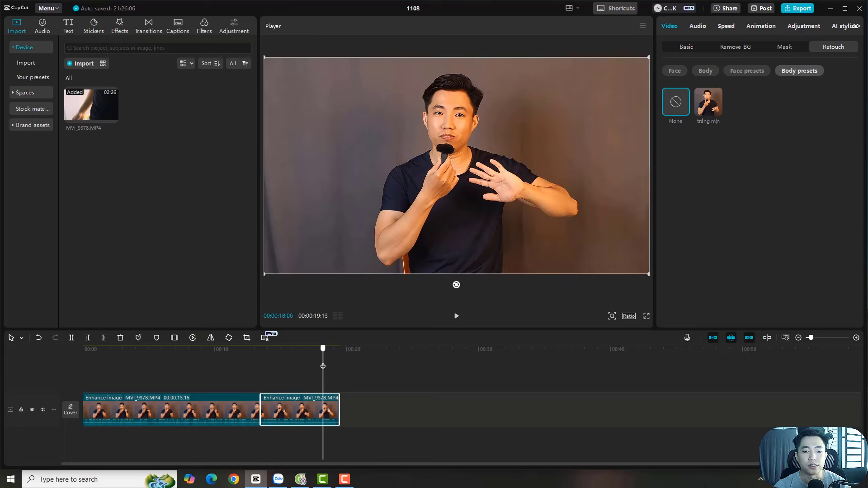
left_click(283, 371)
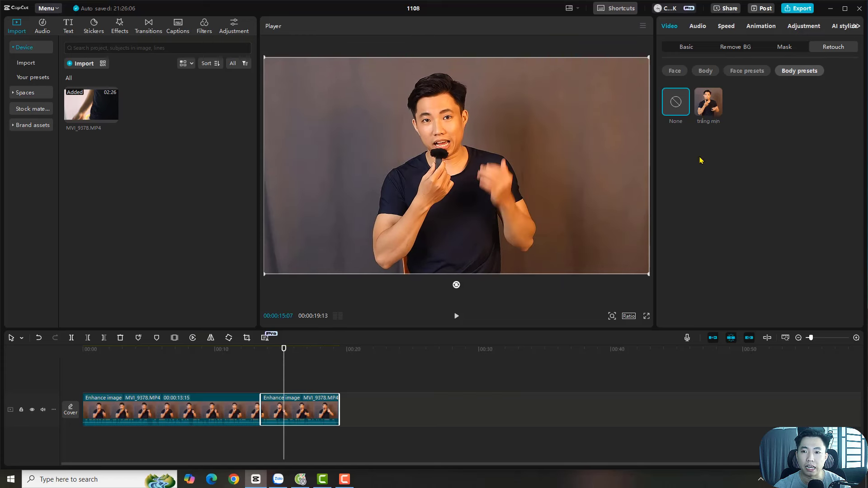
left_click(744, 70)
left_click(712, 129)
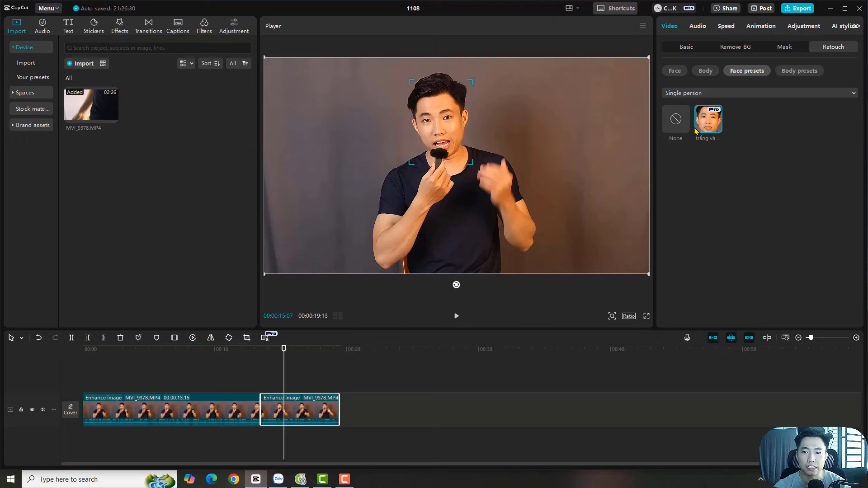
left_click(674, 127)
left_click(707, 123)
Apply the "trắng mịn" body preset to the second clip and check other frames of that clip.
left_click(799, 71)
left_click(708, 112)
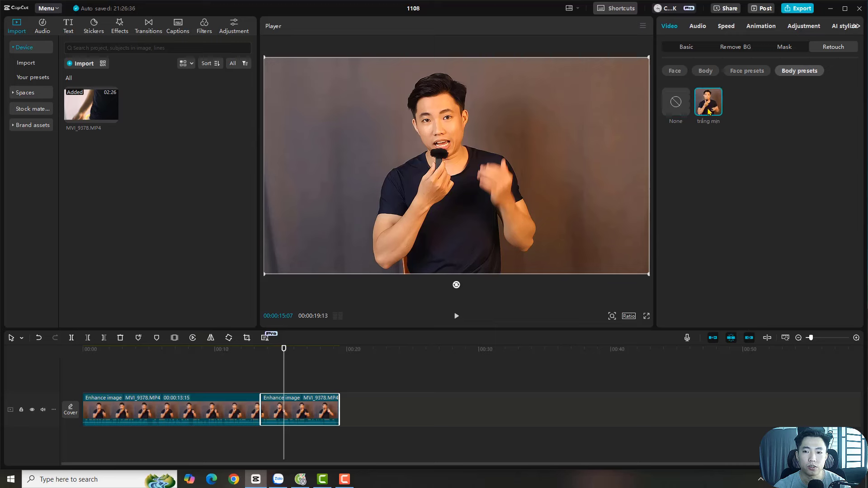
left_click(319, 381)
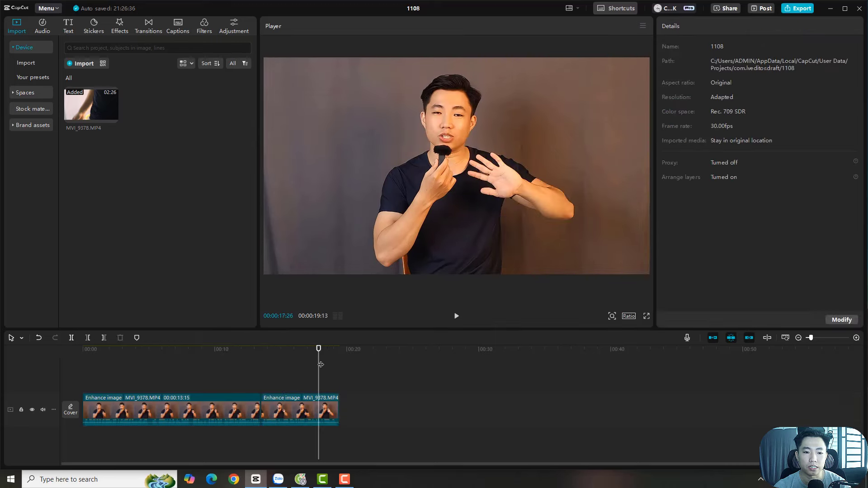
left_click_drag(320, 364, 291, 398)
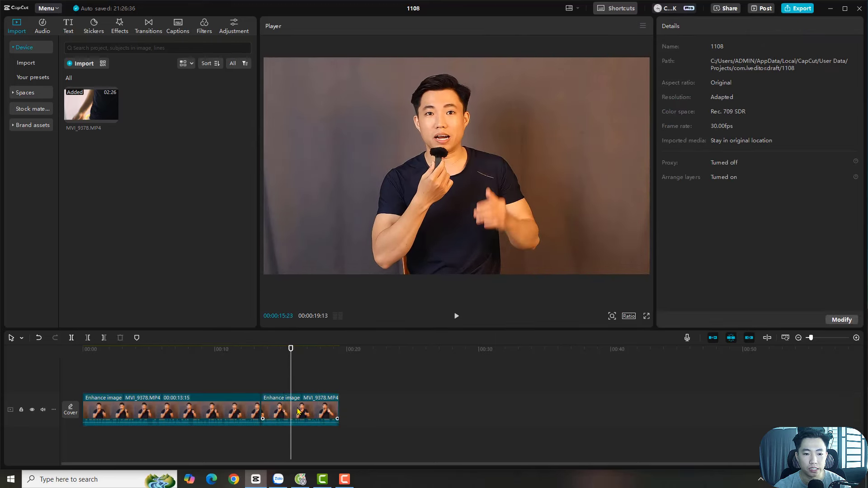
left_click(299, 411)
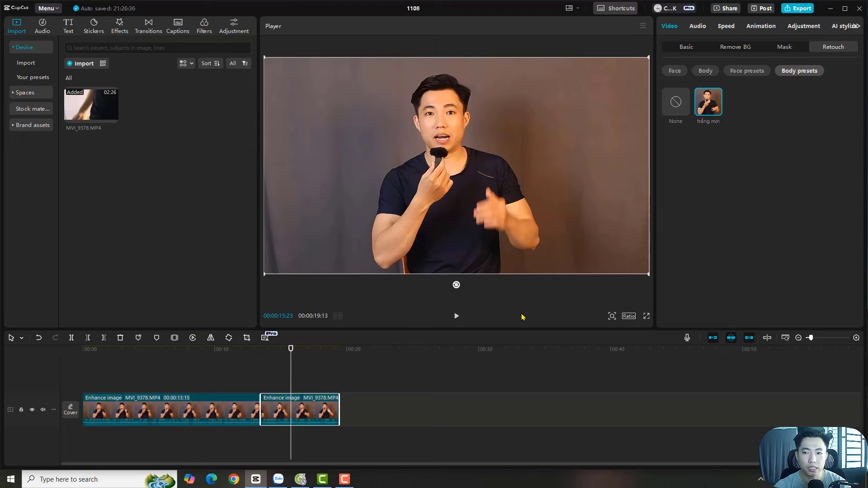
Examine which saved face and body presets are active on the second clip.
left_click(787, 48)
left_click(825, 48)
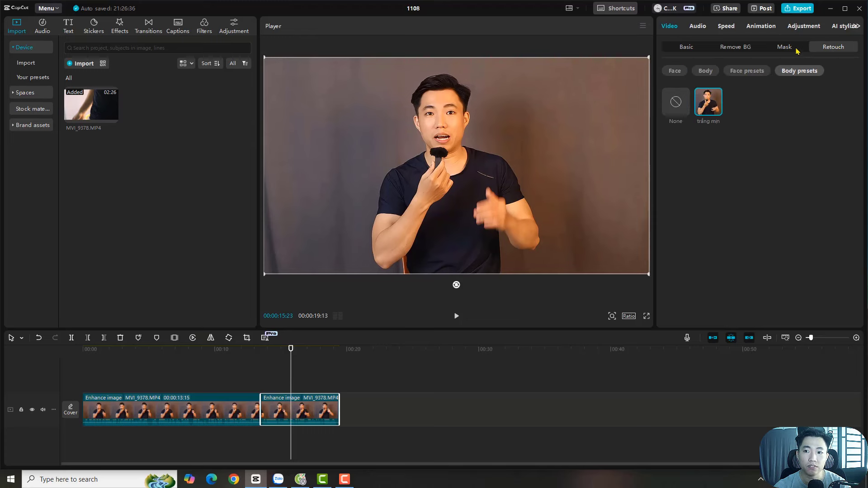
left_click(675, 71)
left_click(705, 71)
left_click(743, 72)
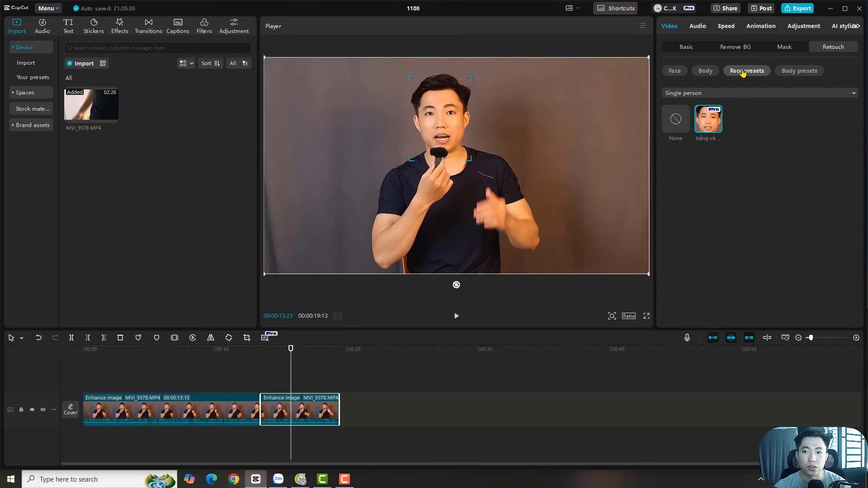
left_click(798, 71)
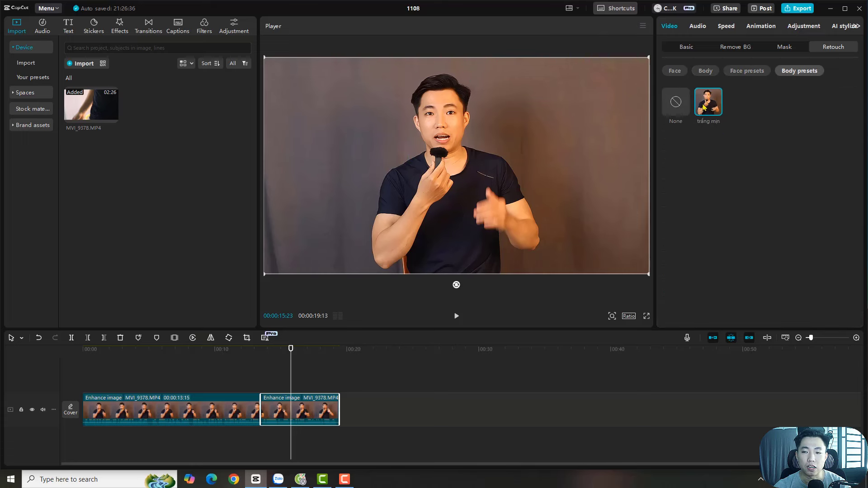
left_click(759, 72)
left_click(799, 72)
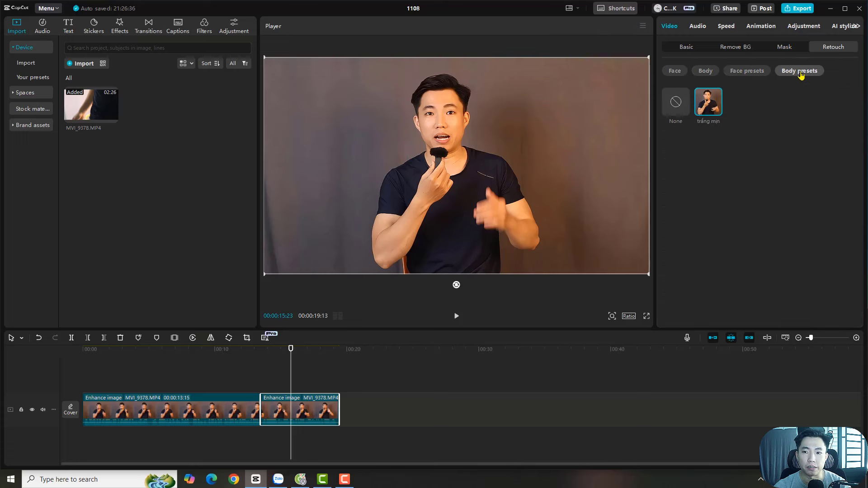
Review the body and face retouch settings of the second clip, including the Retouch, Manual and Makeup sections.
left_click(705, 72)
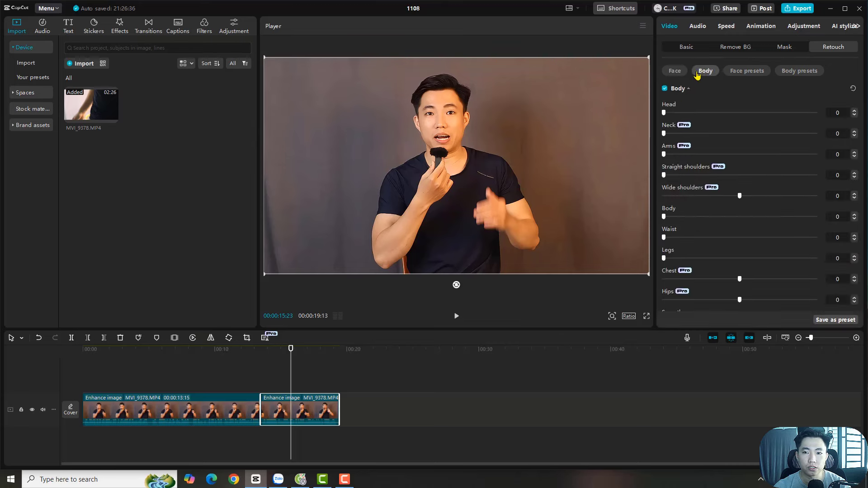
left_click(674, 72)
scroll(708, 209, "down", 10)
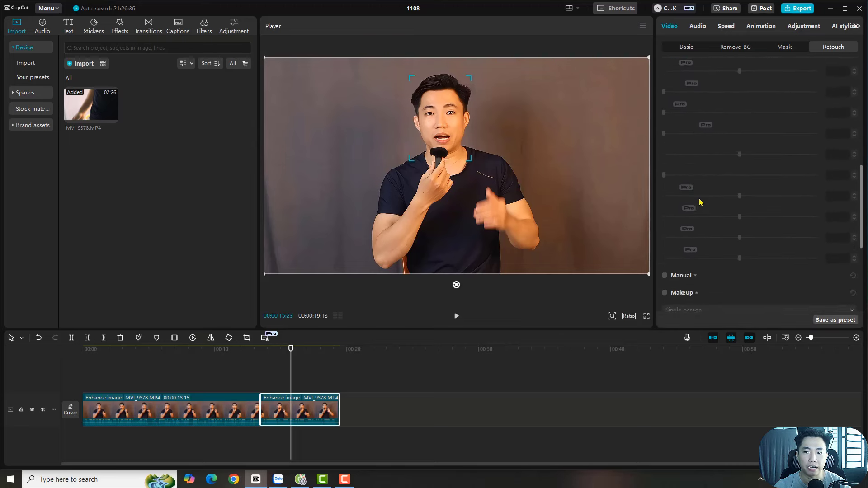
scroll(723, 212, "up", 10)
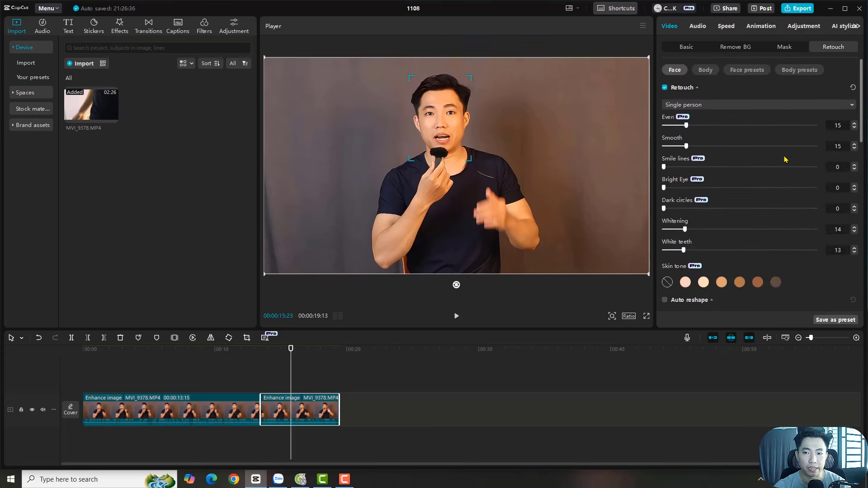
left_click(752, 71)
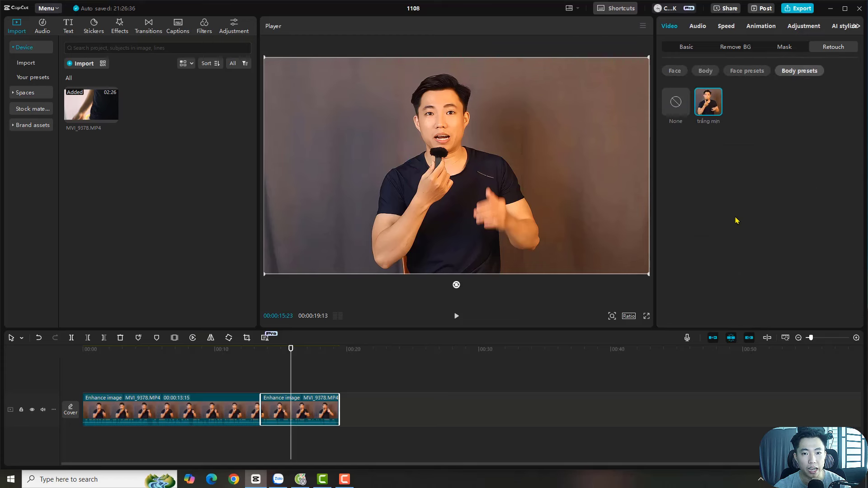
left_click(675, 71)
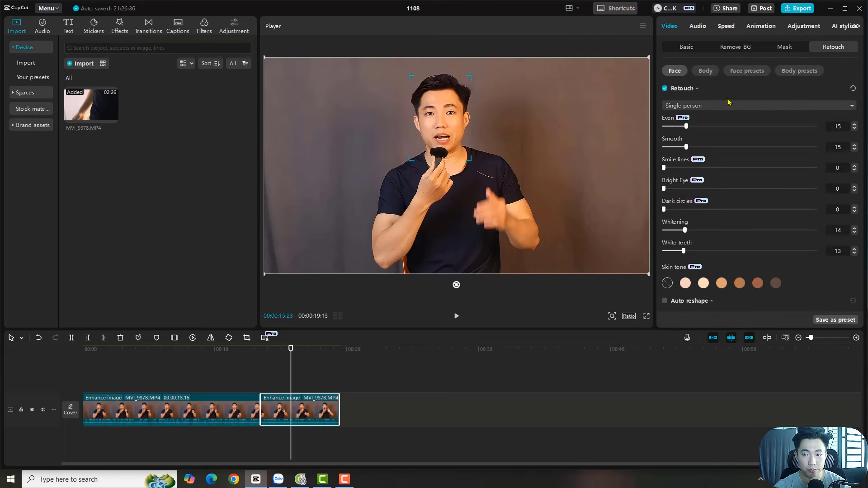
scroll(732, 168, "down", 1)
scroll(732, 168, "up", 1)
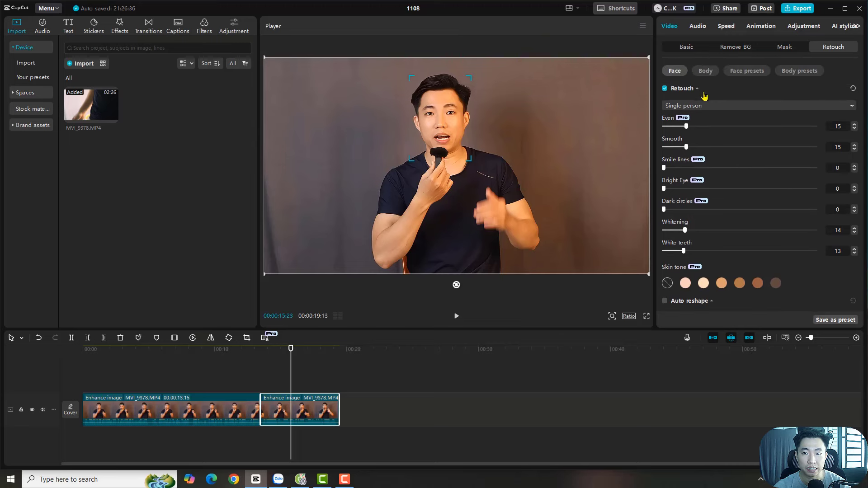
Enable Makeup for the second clip's face and browse the eyelash, trimming, blush and eyebrow options.
scroll(703, 127, "down", 6)
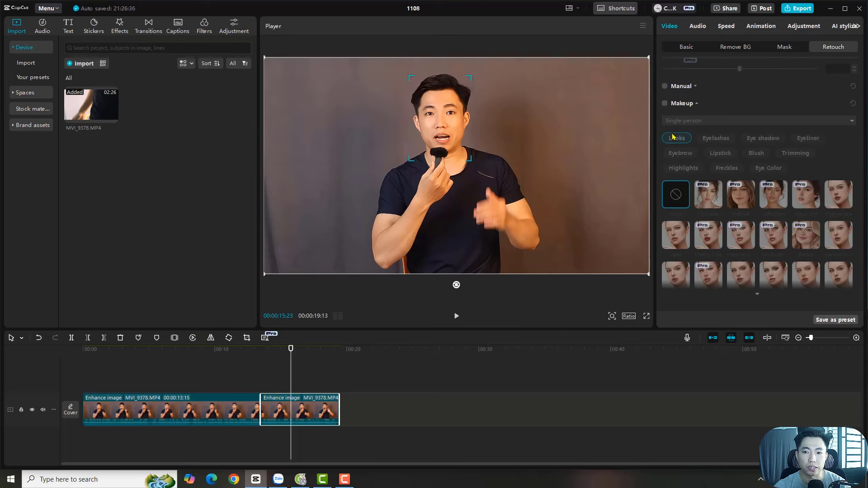
left_click(664, 103)
left_click(763, 138)
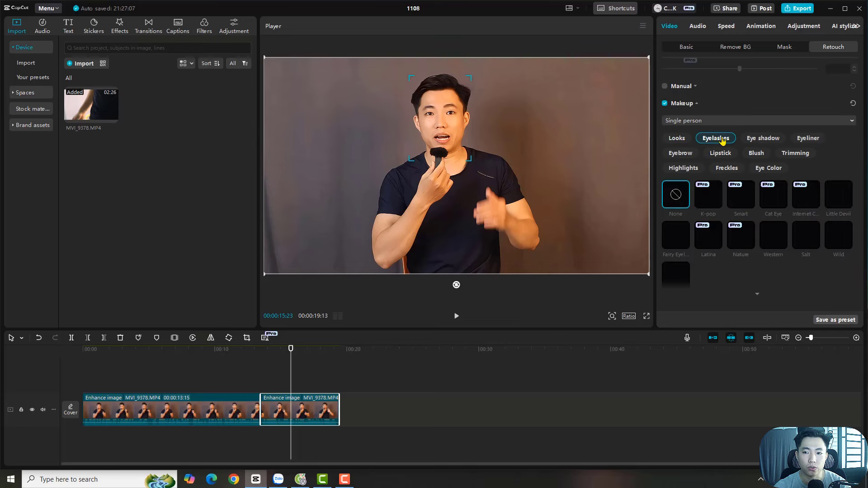
scroll(808, 140, "up", 1)
left_click(805, 176)
left_click(795, 190)
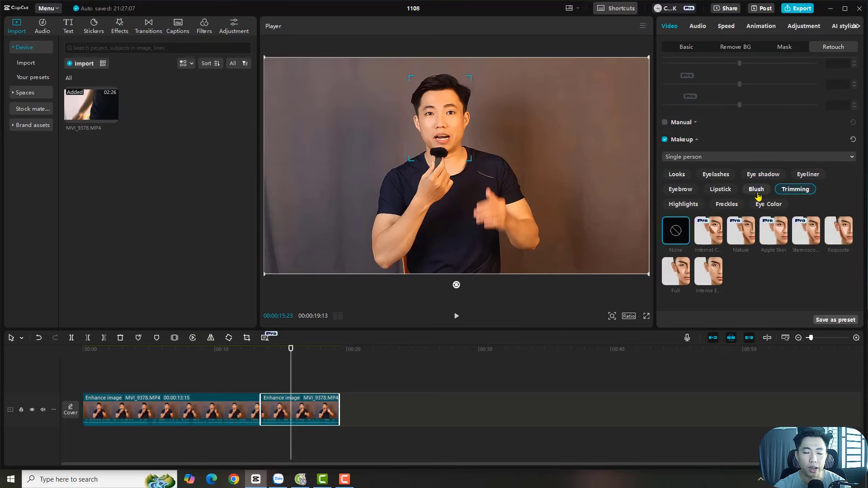
left_click(755, 189)
left_click(730, 190)
left_click(680, 189)
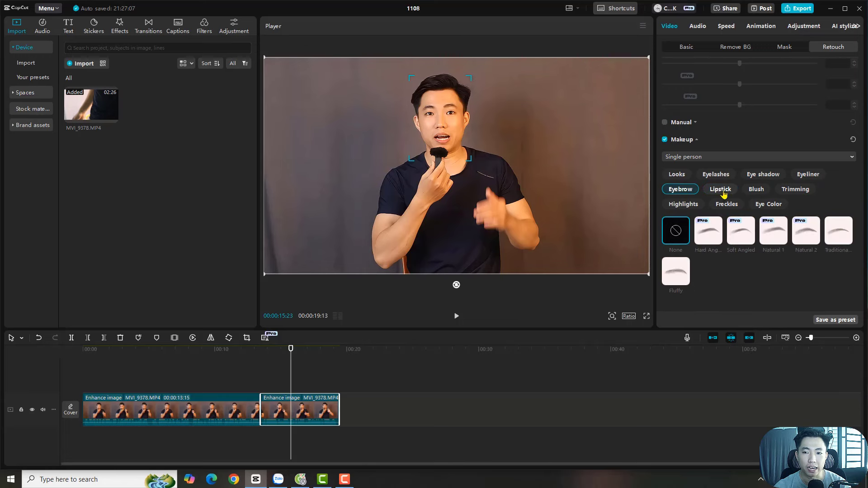
Browse the lipstick, blush, eyebrow, eye shadow, eyeliner and full-look makeup options, and turn Makeup off for the second clip.
left_click(722, 190)
left_click(756, 189)
left_click(720, 189)
left_click(680, 189)
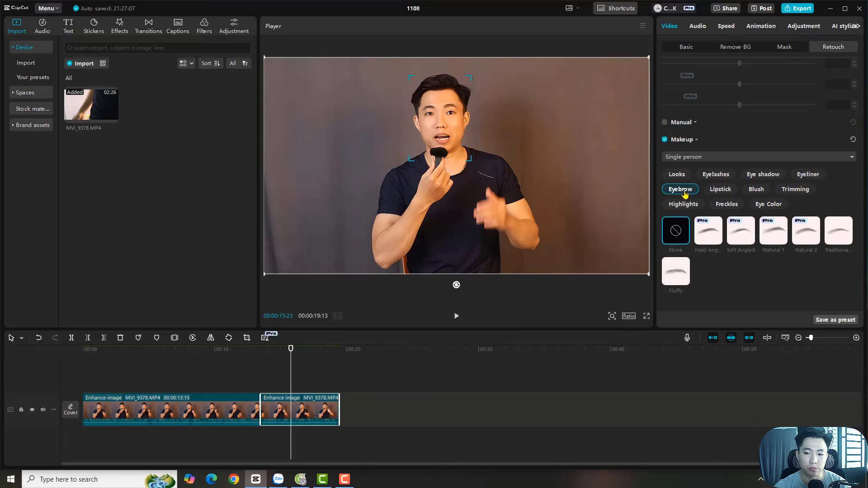
left_click(715, 174)
left_click(759, 176)
left_click(808, 175)
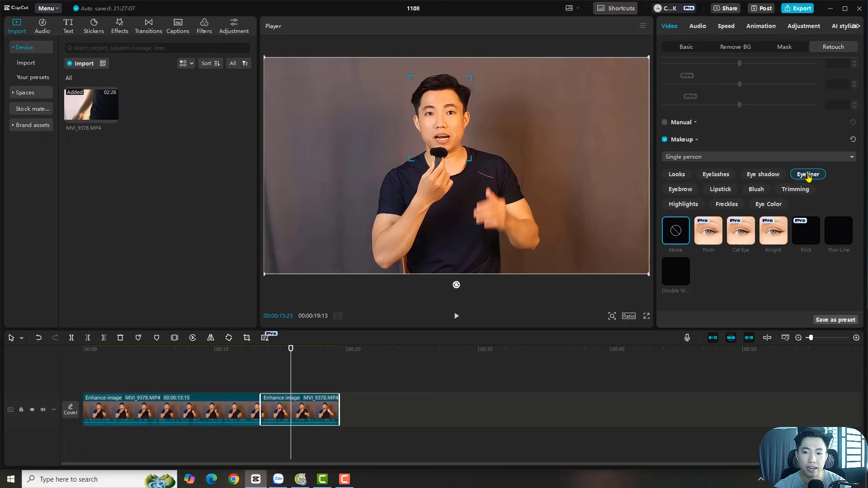
left_click(677, 174)
scroll(781, 214, "up", 8)
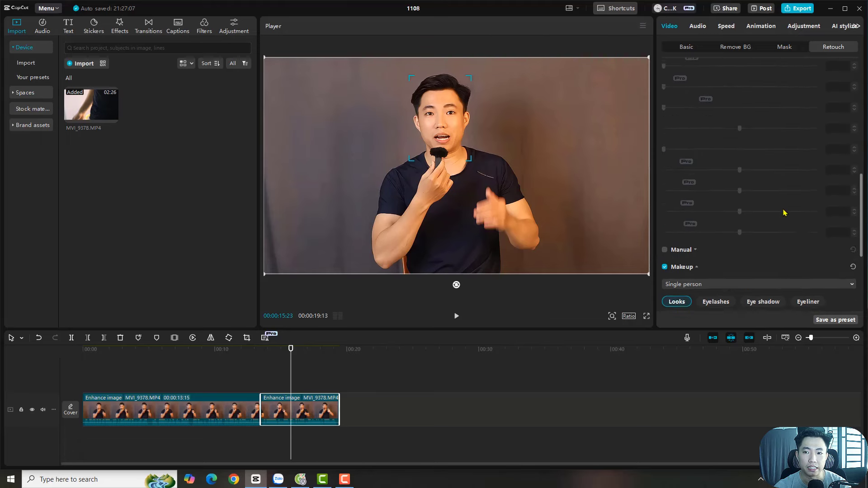
scroll(725, 216, "down", 4)
scroll(725, 216, "down", 2)
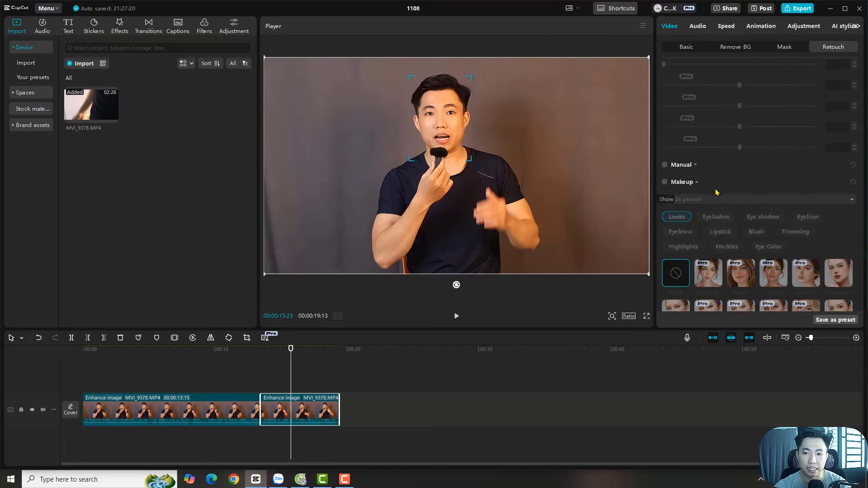
Check the second clip's face and body presets and examine its body retouch settings from Head down to Smooth and Brighten.
scroll(773, 177, "up", 10)
left_click(799, 70)
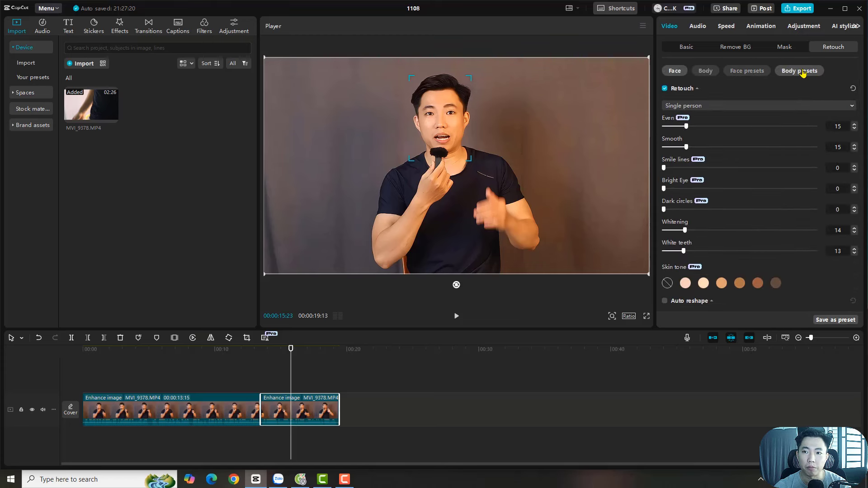
left_click(747, 71)
left_click(701, 71)
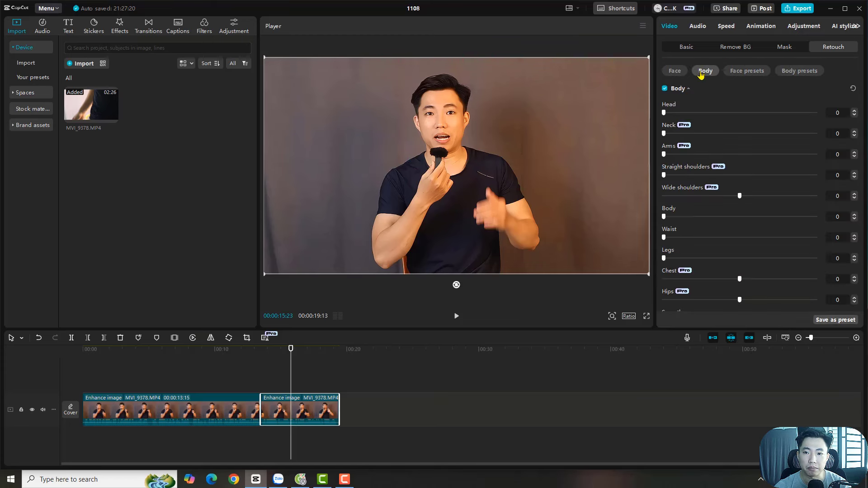
scroll(718, 223, "down", 3)
scroll(698, 267, "up", 3)
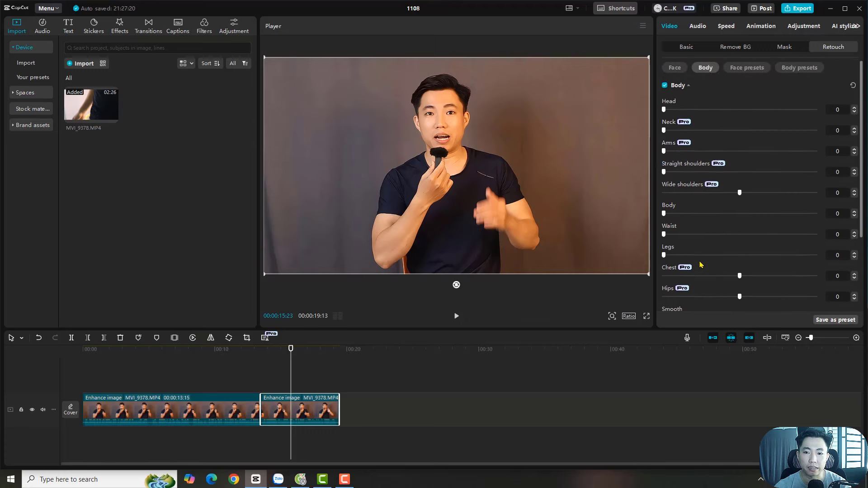
scroll(713, 181, "down", 3)
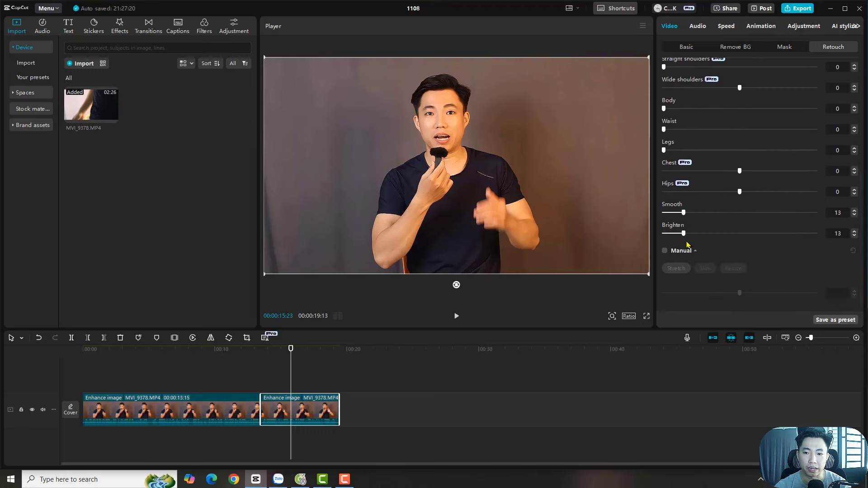
scroll(696, 236, "up", 3)
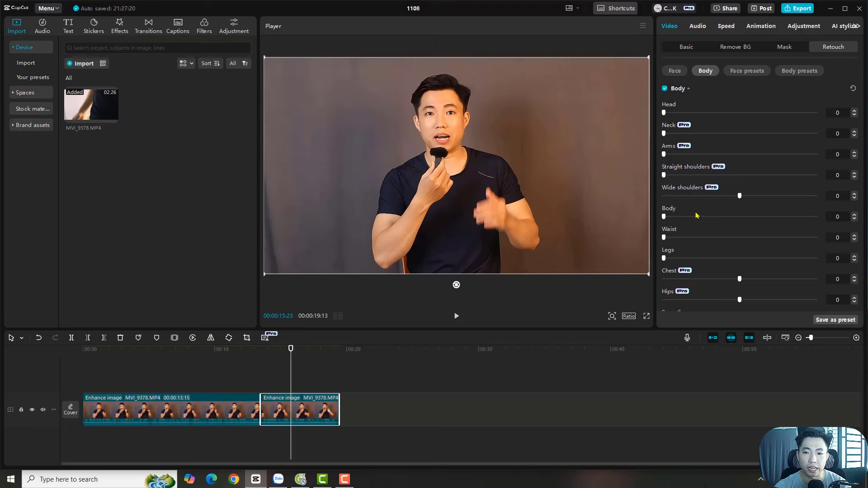
Play the retouched video from the beginning of the timeline.
key("Home")
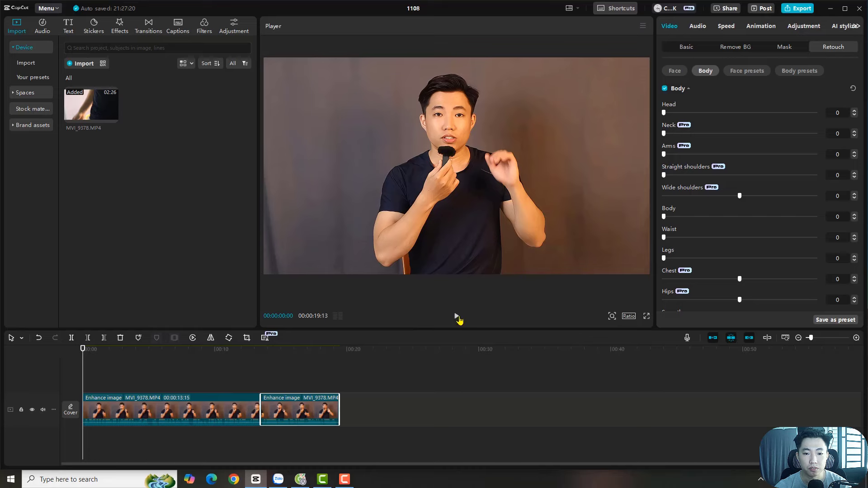
left_click(456, 316)
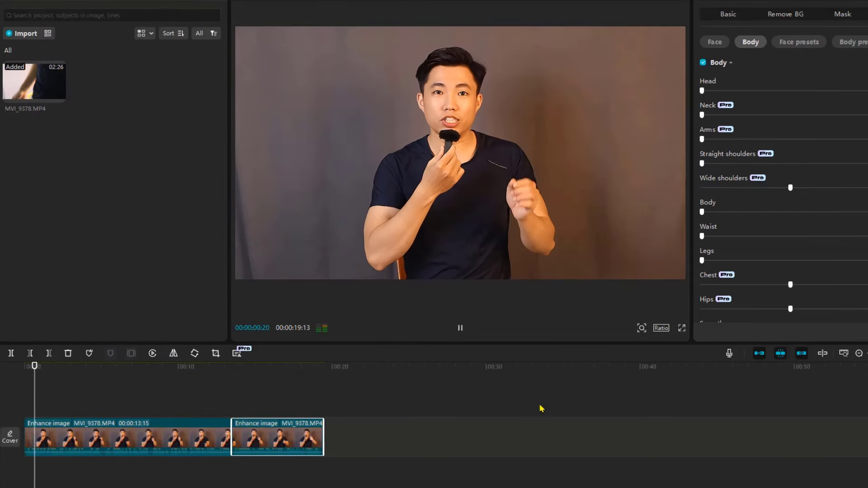